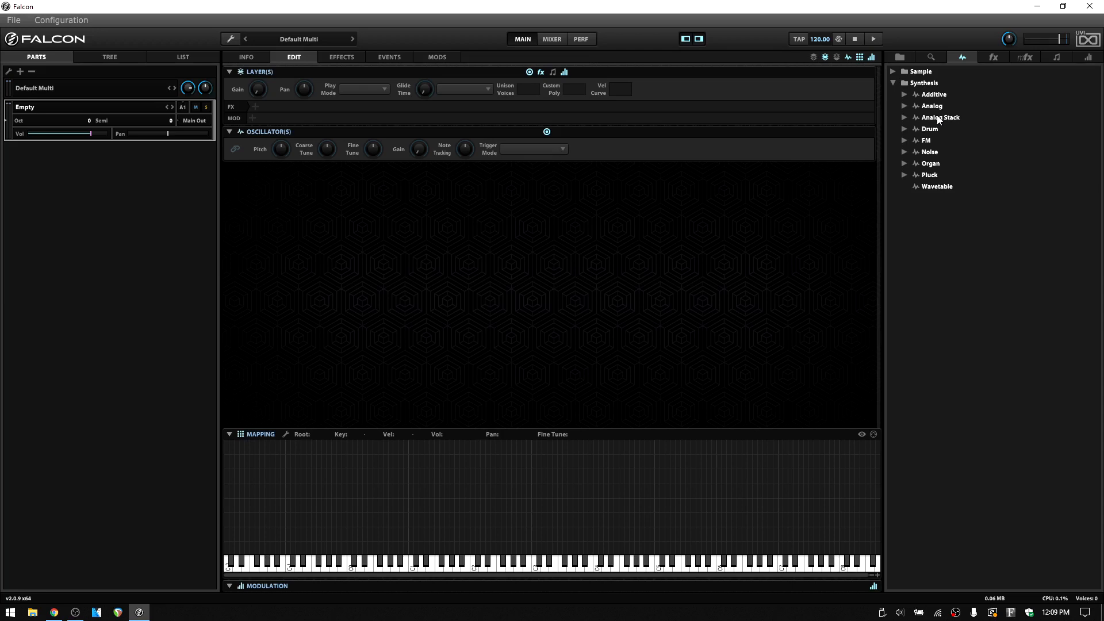
- Add an Analog synthesis oscillator to the empty program's keyboard mapping
{"action": "left_click", "coordinate": [905, 105]}
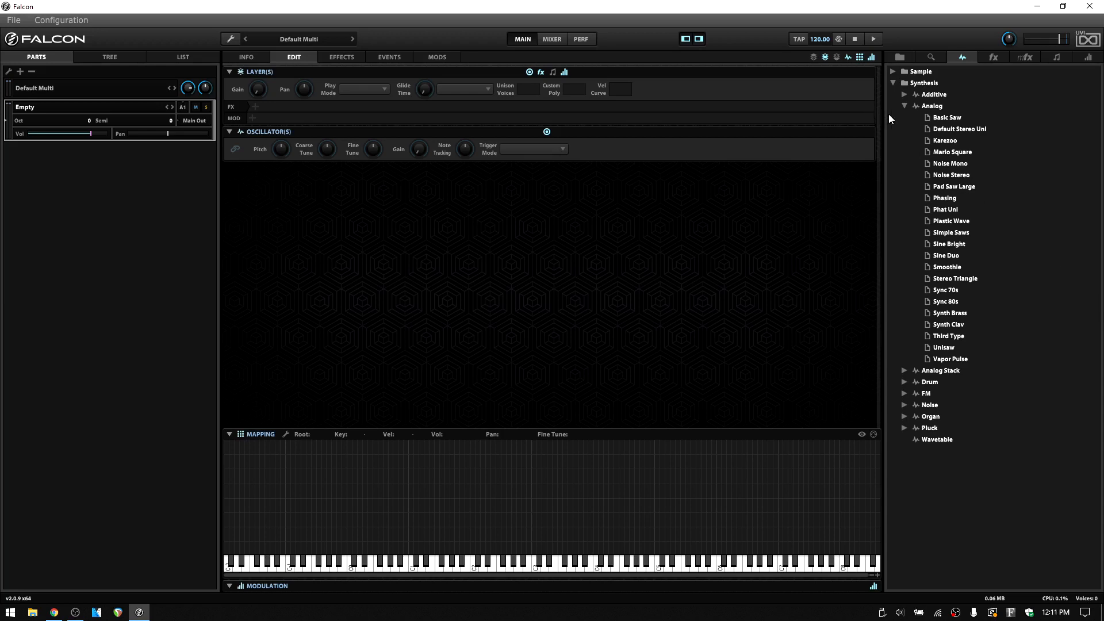
{"action": "left_click", "coordinate": [904, 106]}
{"action": "left_click", "coordinate": [935, 108]}
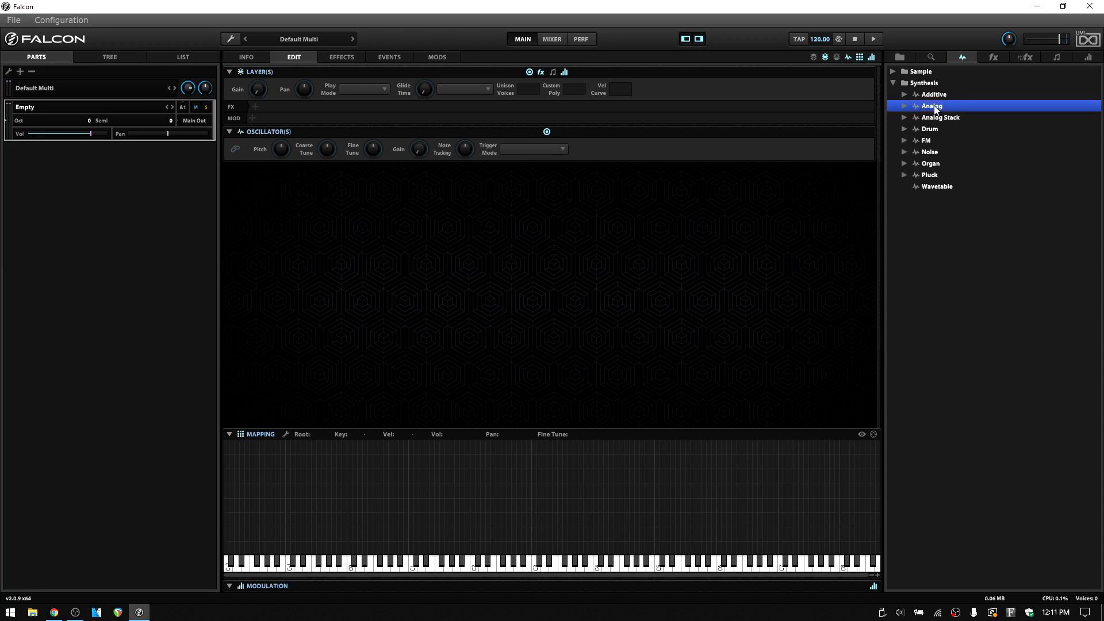
{"action": "left_click_drag", "start_coordinate": [935, 108], "coordinate": [539, 449]}
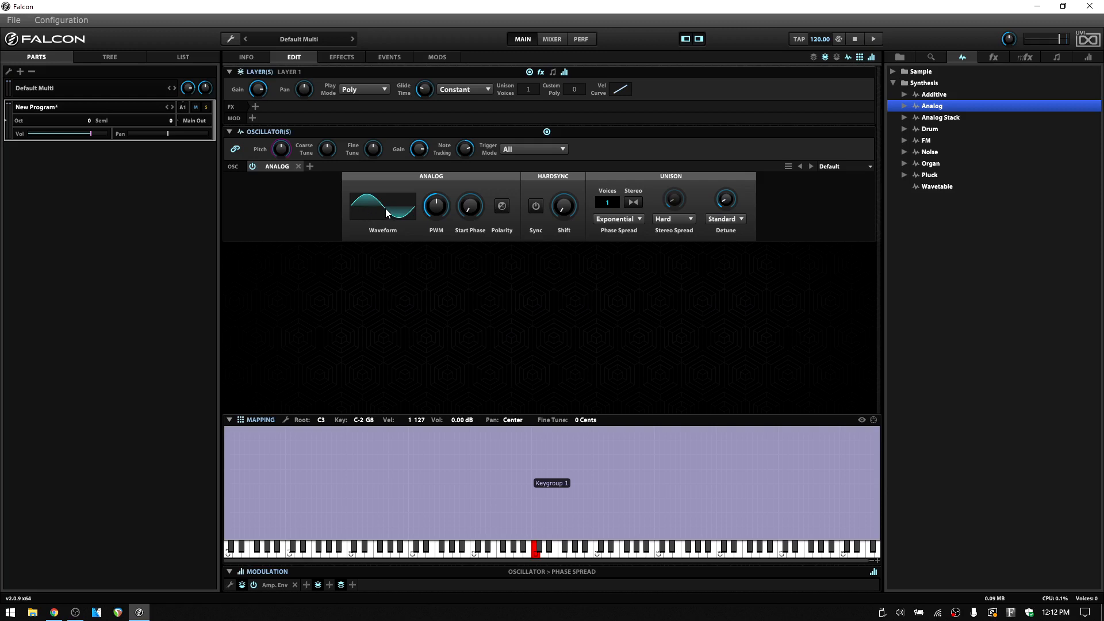
{"action": "left_click", "coordinate": [383, 212]}
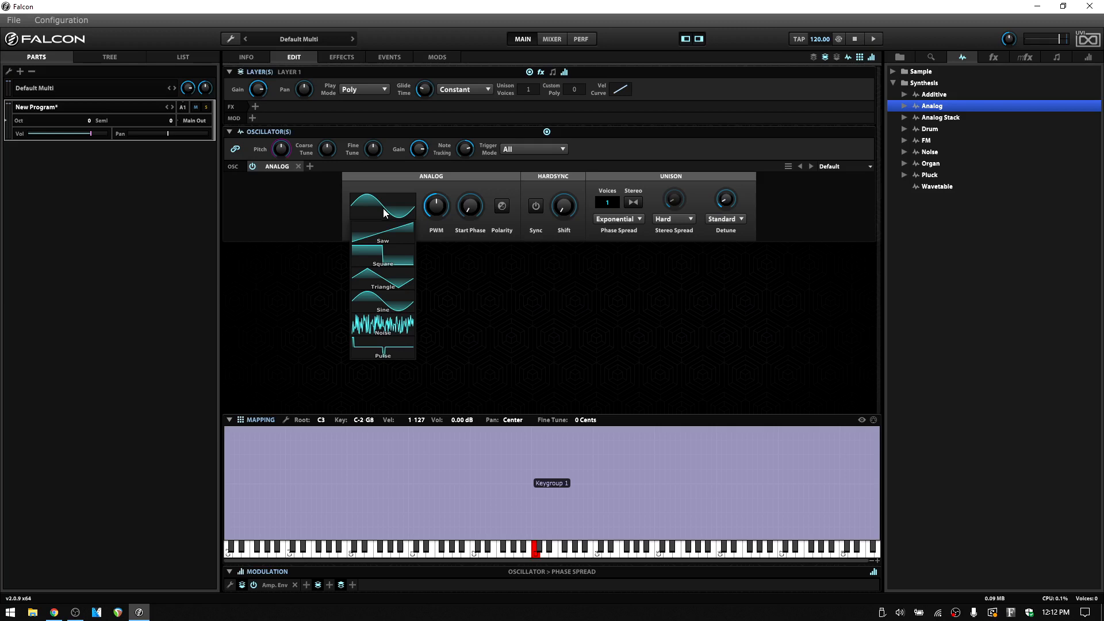
{"action": "left_click", "coordinate": [290, 211]}
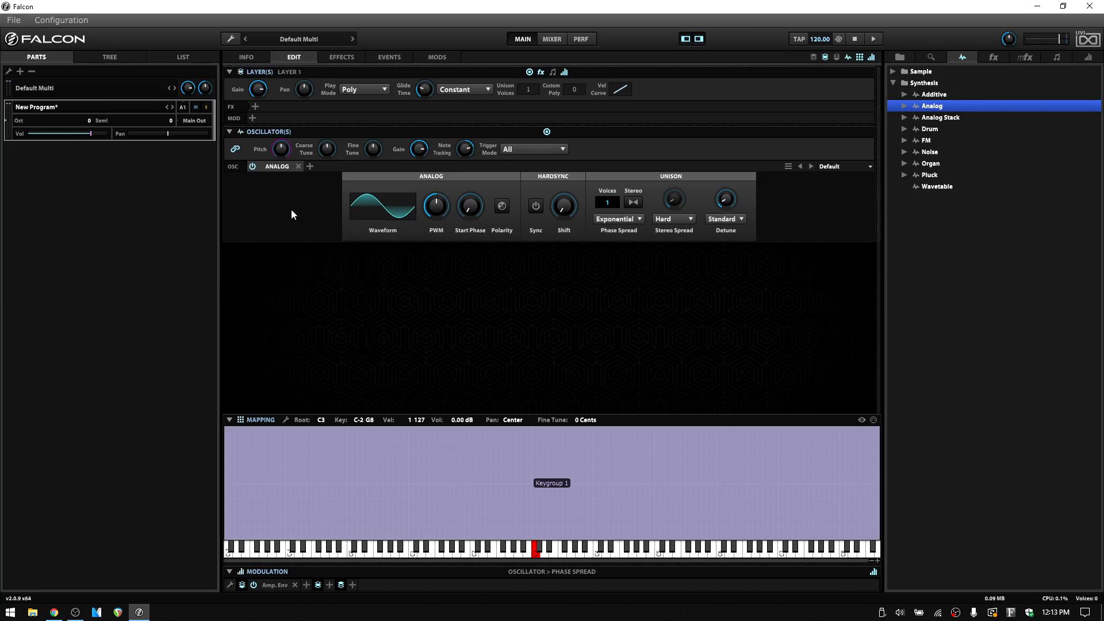
- Add a Spectrum Analyzer with the Default preset to the layer's effects
{"action": "left_click", "coordinate": [256, 107]}
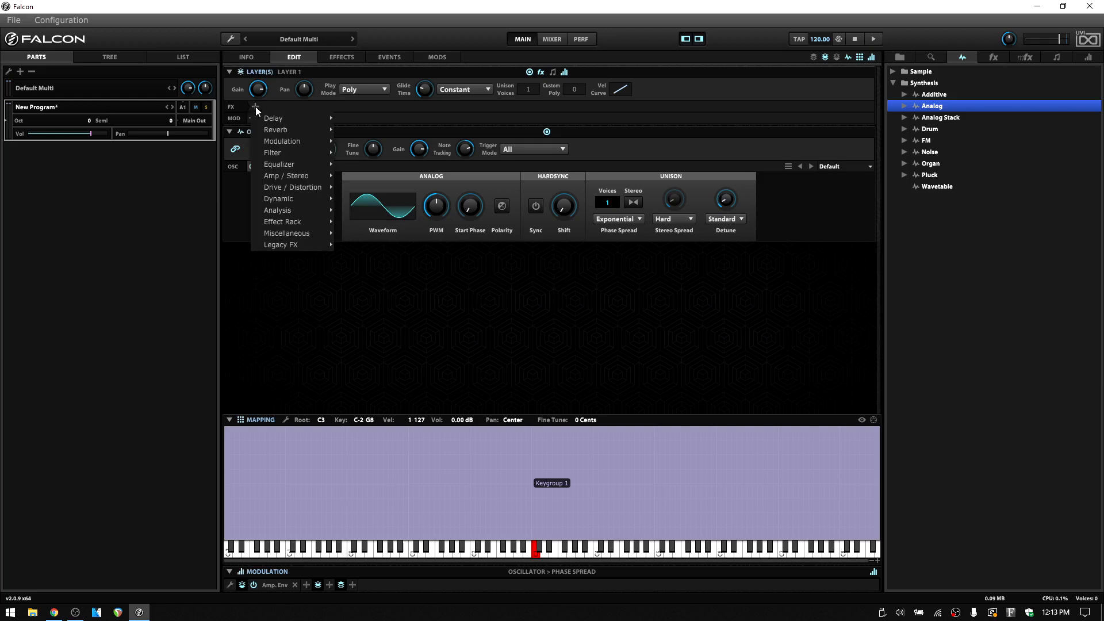
{"action": "mouse_move", "coordinate": [284, 212]}
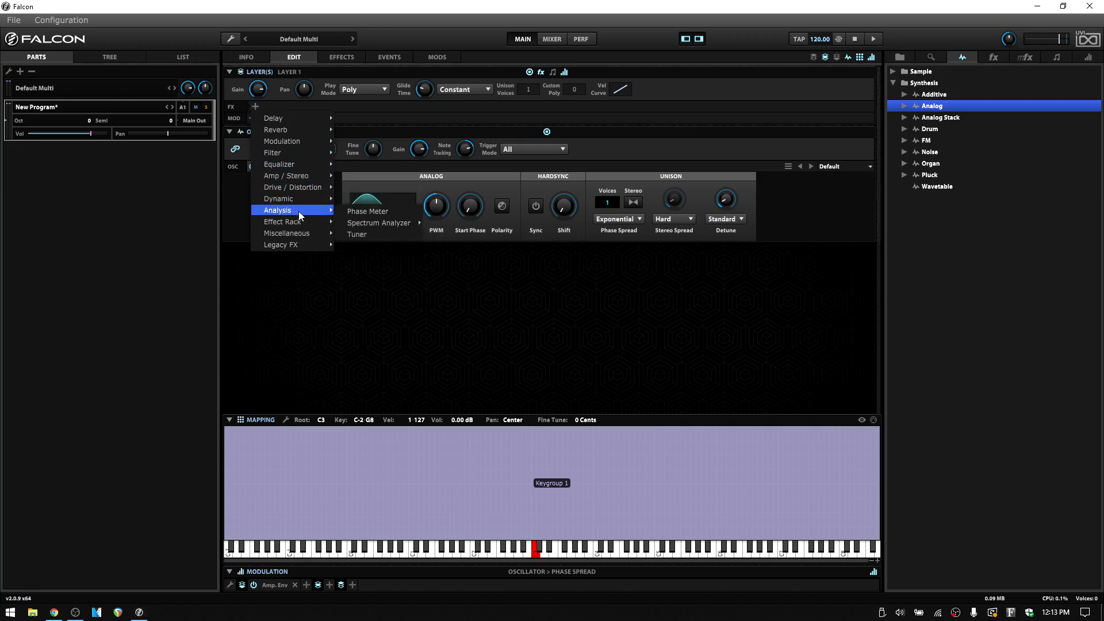
{"action": "mouse_move", "coordinate": [370, 225]}
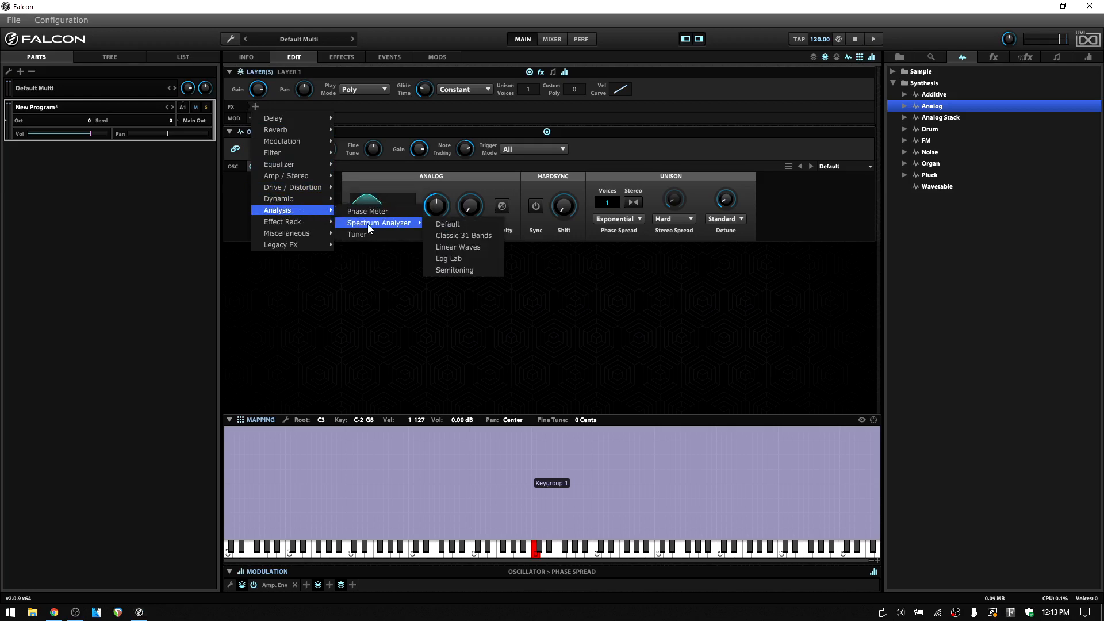
{"action": "left_click", "coordinate": [440, 224]}
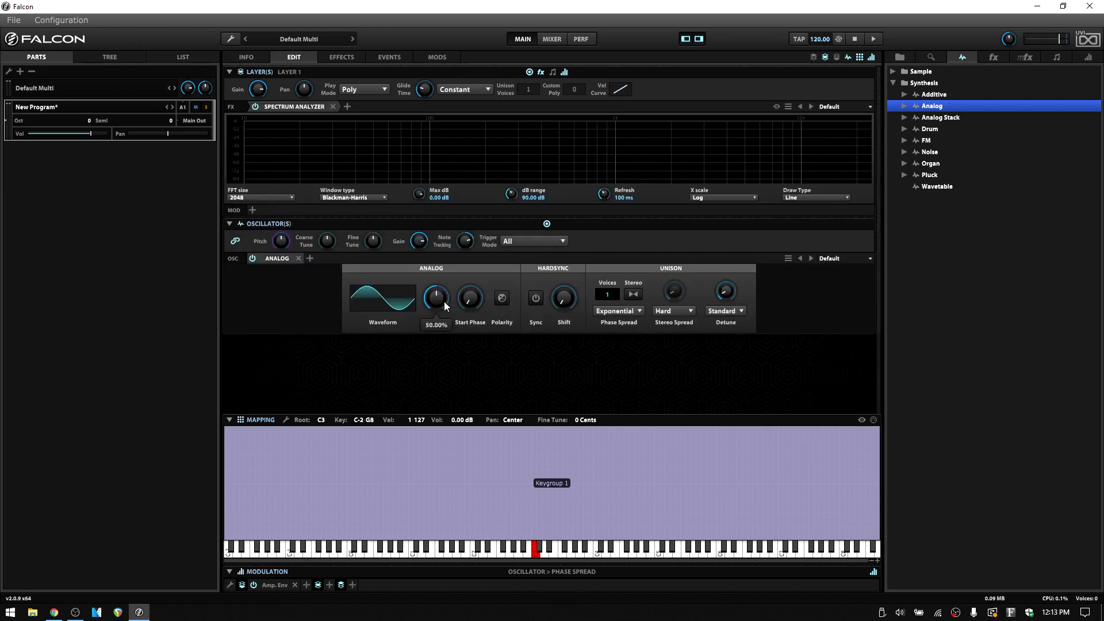
- Raise the sine oscillator's PWM to 99% and lower it to about 54.7%
{"action": "mouse_move", "coordinate": [442, 287]}
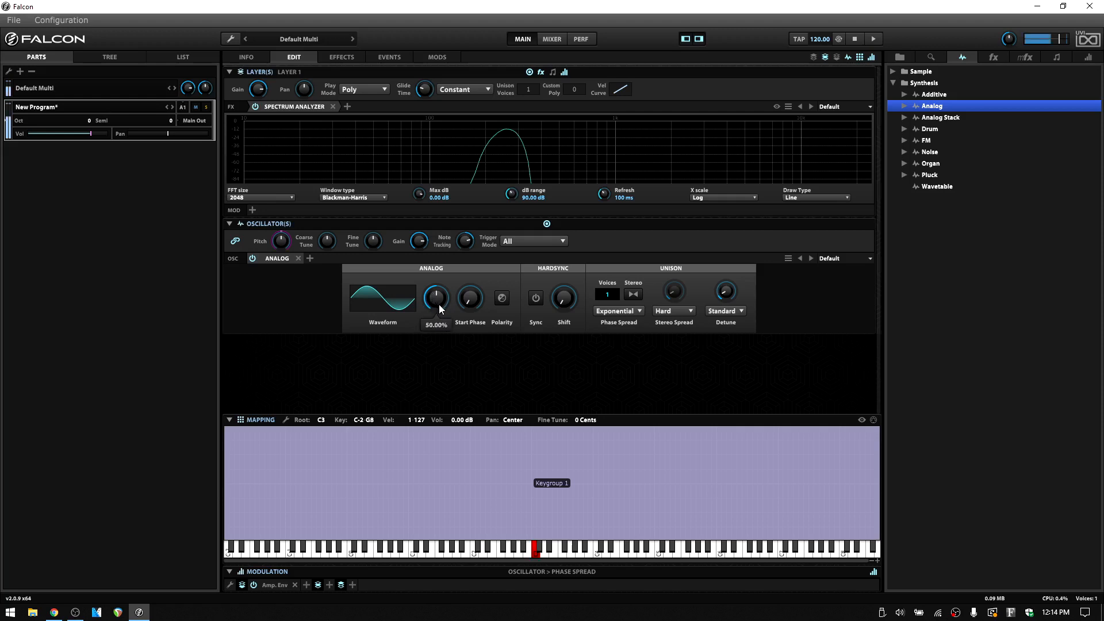
{"action": "left_click_drag", "start_coordinate": [436, 296], "coordinate": [445, 227]}
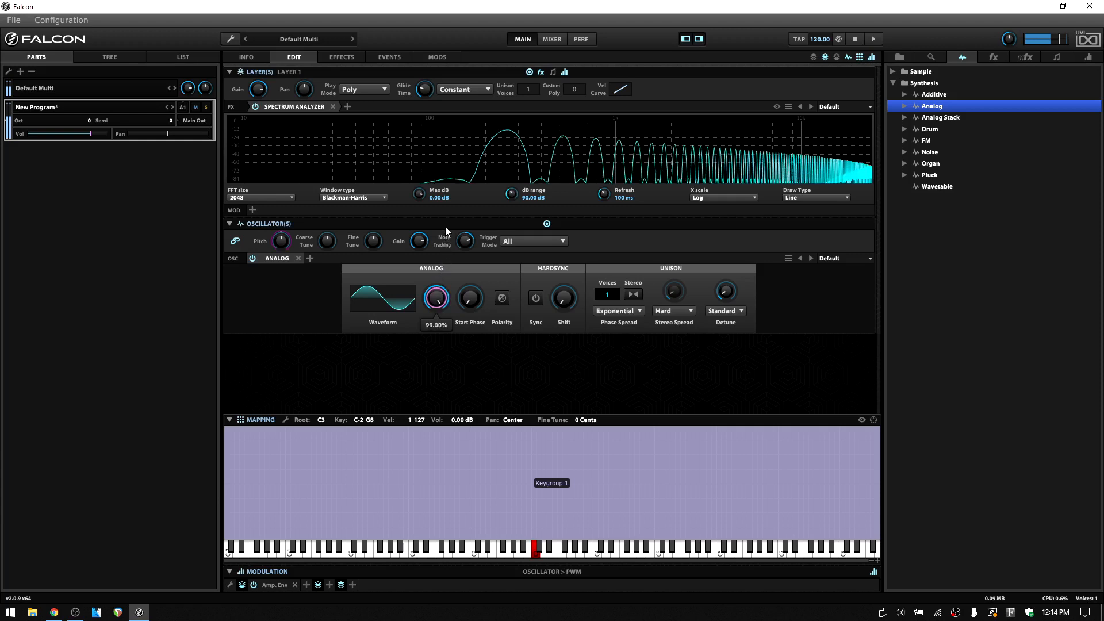
{"action": "mouse_move", "coordinate": [447, 299]}
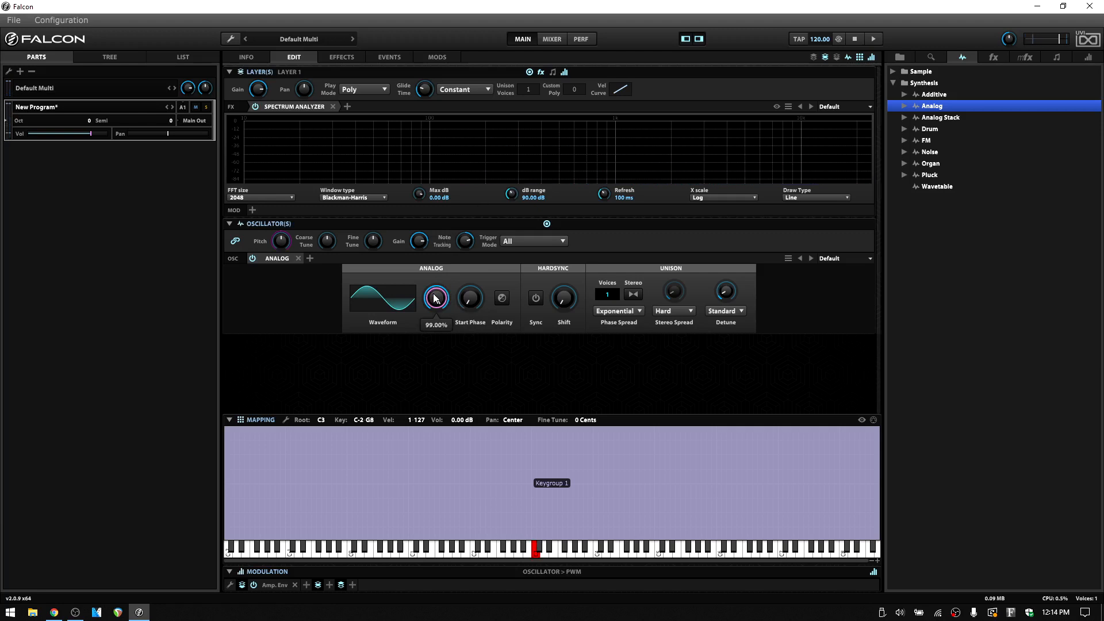
{"action": "mouse_move", "coordinate": [442, 298]}
{"action": "left_mouse_down"}
{"action": "mouse_move", "coordinate": [435, 371]}
{"action": "mouse_move", "coordinate": [437, 310]}
{"action": "left_mouse_up"}
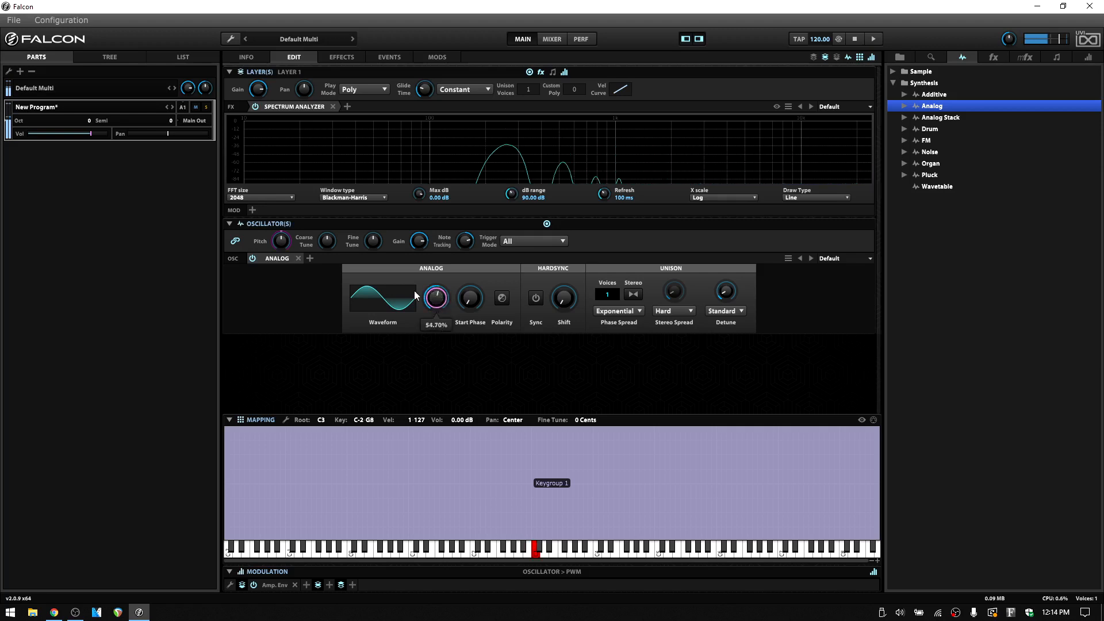
- Switch the oscillator's waveform to Square, bring the PWM back to its centre and set the start phase to 0.40%
{"action": "left_click", "coordinate": [381, 294]}
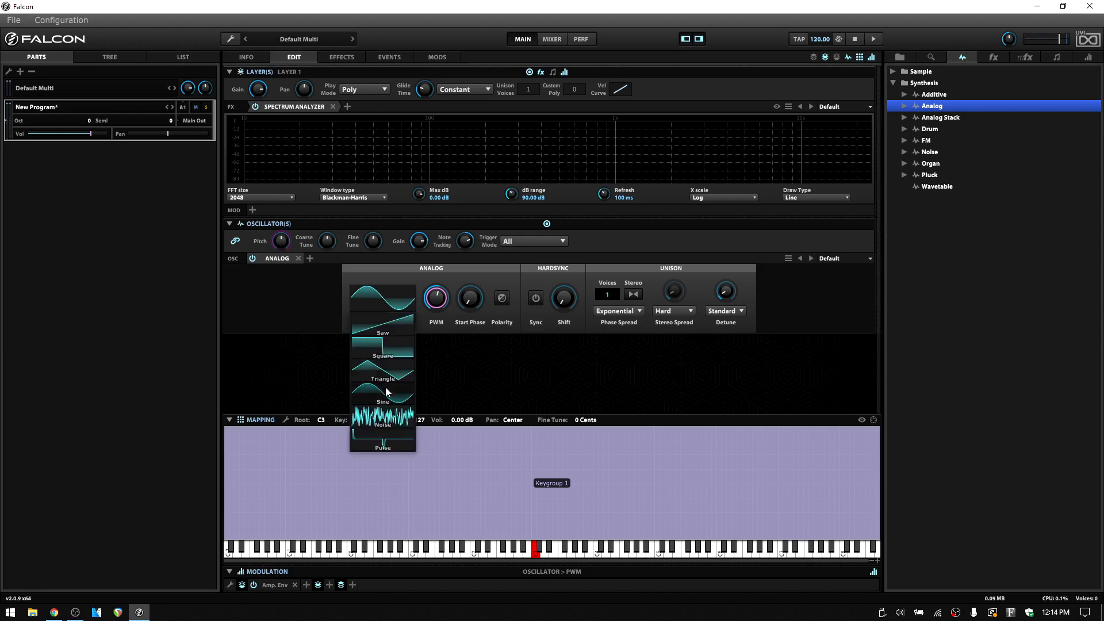
{"action": "left_click", "coordinate": [382, 349]}
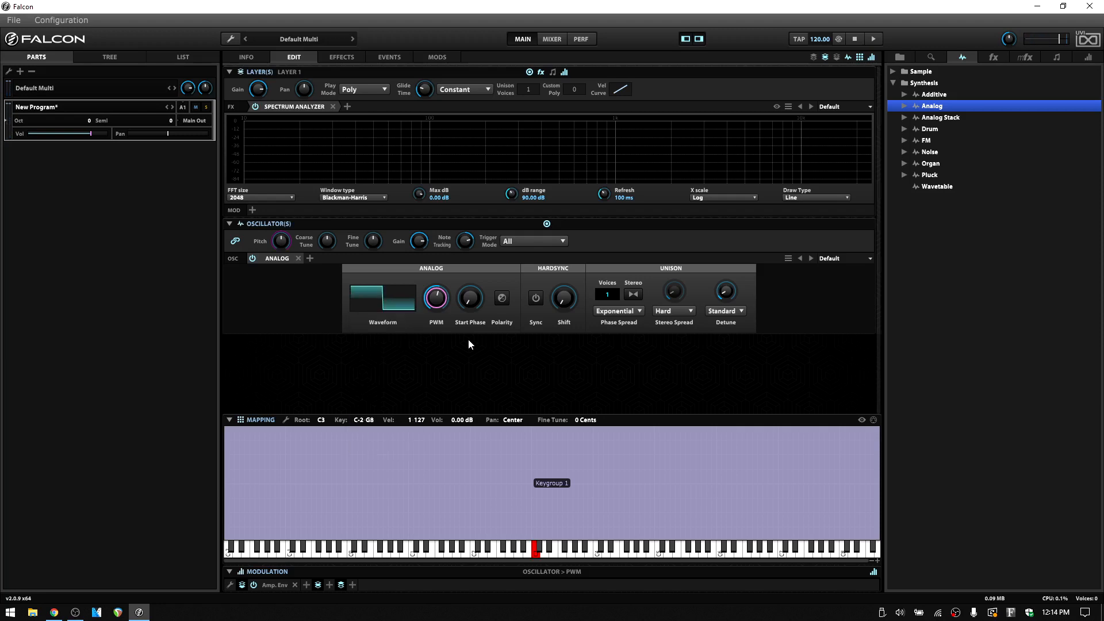
{"action": "mouse_move", "coordinate": [438, 303]}
{"action": "left_mouse_down"}
{"action": "mouse_move", "coordinate": [439, 251]}
{"action": "mouse_move", "coordinate": [441, 384]}
{"action": "mouse_move", "coordinate": [442, 311]}
{"action": "left_mouse_up"}
{"action": "mouse_move", "coordinate": [471, 299]}
{"action": "left_mouse_down"}
{"action": "mouse_move", "coordinate": [474, 246]}
{"action": "mouse_move", "coordinate": [474, 298]}
{"action": "left_mouse_up"}
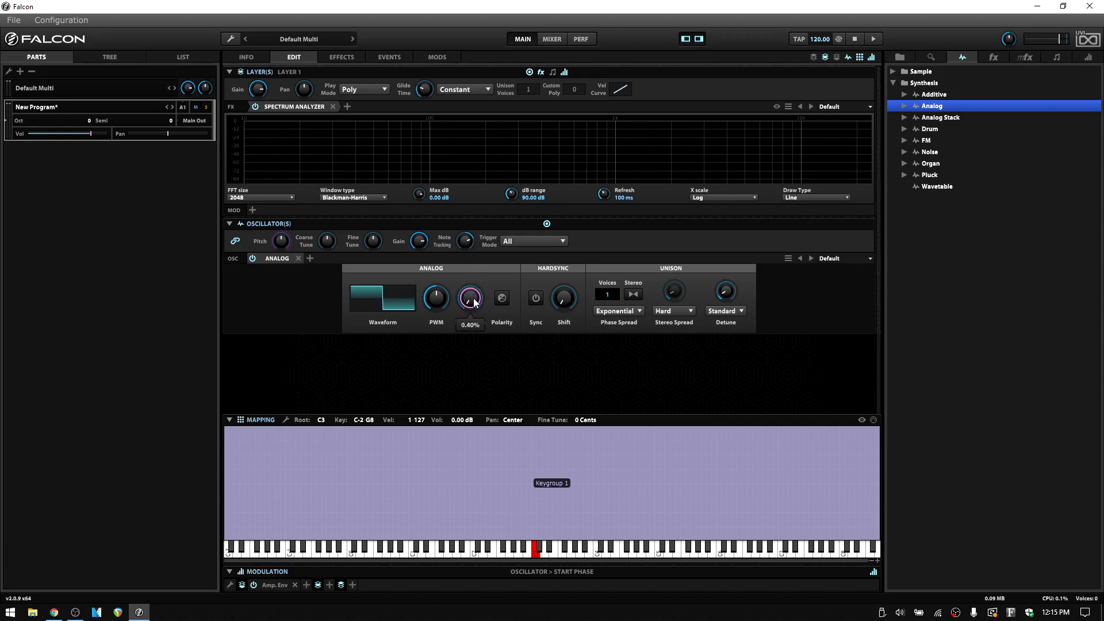
- Switch the oscillator's waveform to Triangle and set the start phase to 0%
{"action": "left_click", "coordinate": [370, 294]}
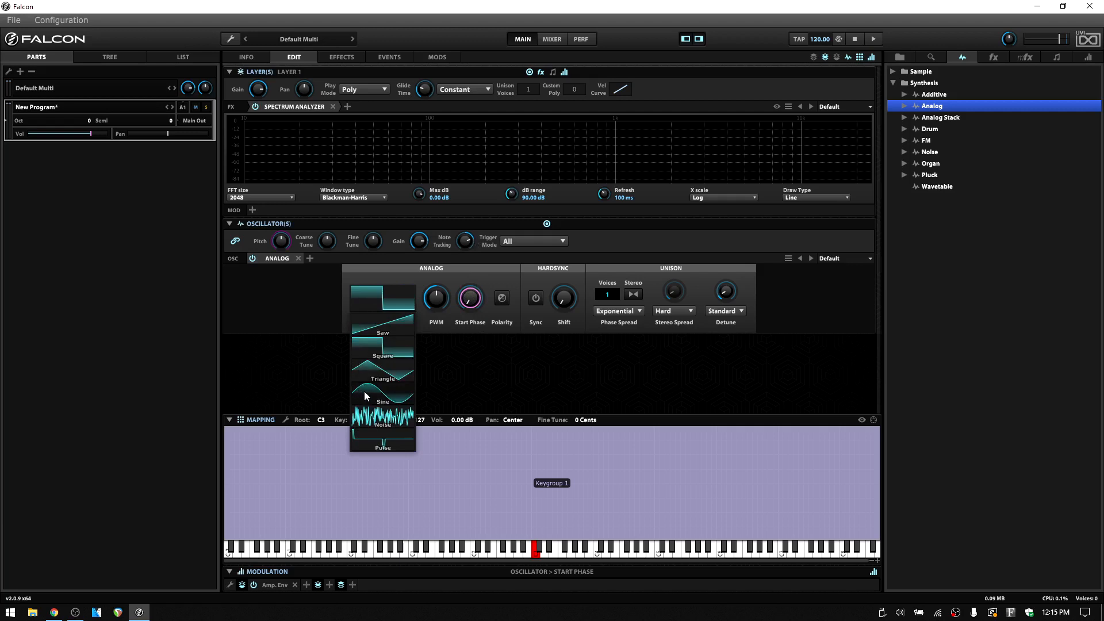
{"action": "left_click", "coordinate": [368, 370]}
{"action": "mouse_move", "coordinate": [474, 299]}
{"action": "left_mouse_down"}
{"action": "mouse_move", "coordinate": [474, 215]}
{"action": "mouse_move", "coordinate": [474, 304]}
{"action": "left_mouse_up"}
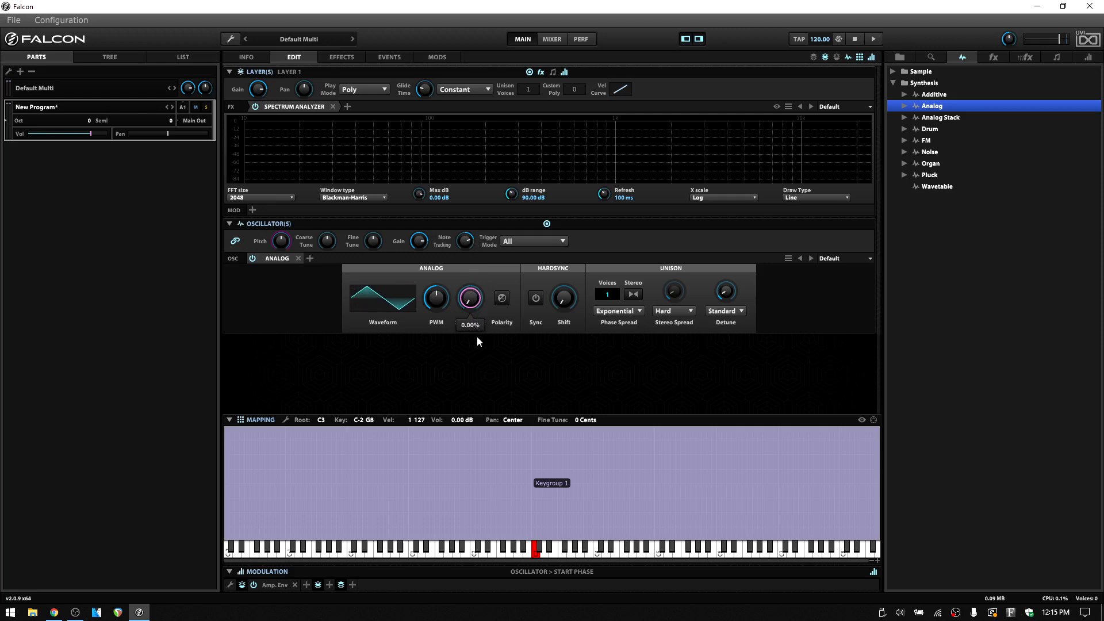
- Sweep the triangle wave's start phase up and down, and reset it to its default
{"action": "left_click_drag", "start_coordinate": [477, 345], "coordinate": [472, 319]}
{"action": "left_click_drag", "start_coordinate": [478, 301], "coordinate": [473, 252]}
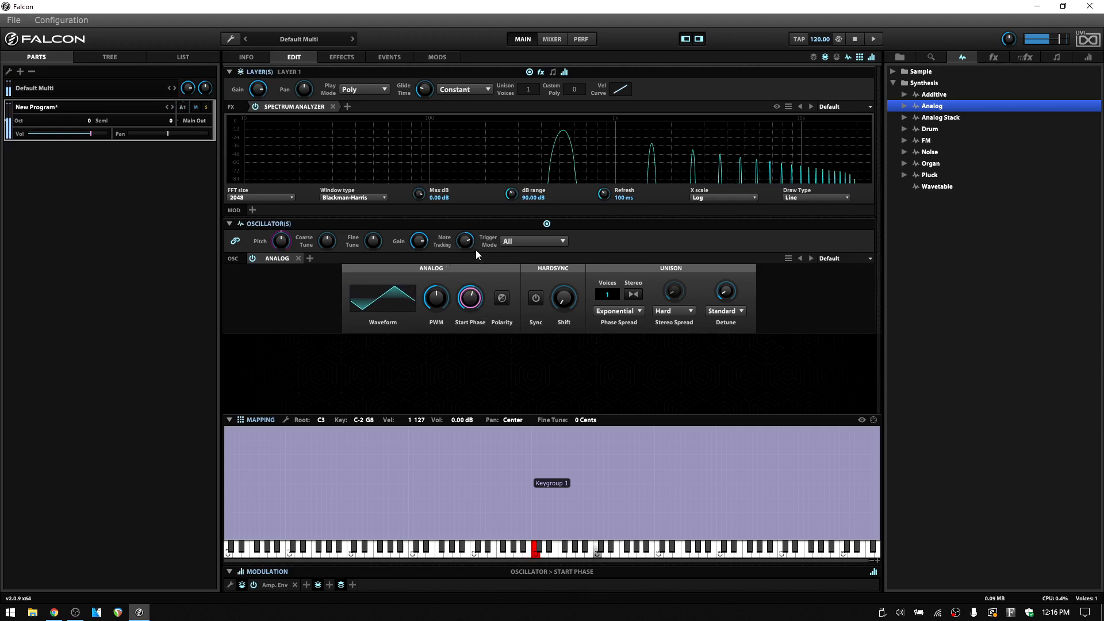
{"action": "left_click_drag", "start_coordinate": [471, 278], "coordinate": [468, 258]}
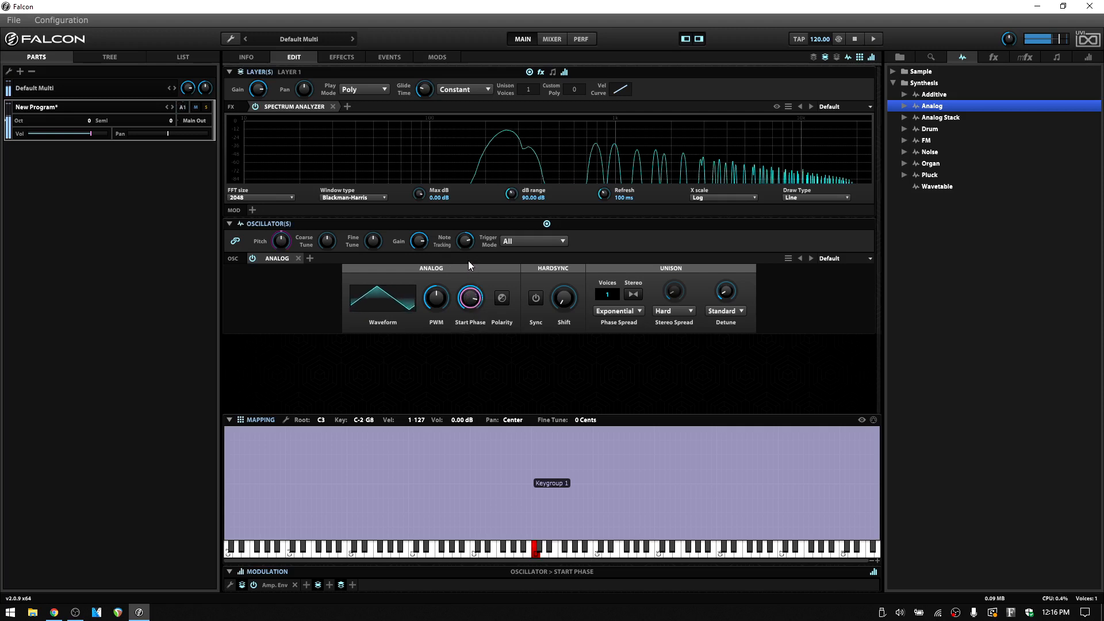
{"action": "left_click_drag", "start_coordinate": [470, 298], "coordinate": [476, 349]}
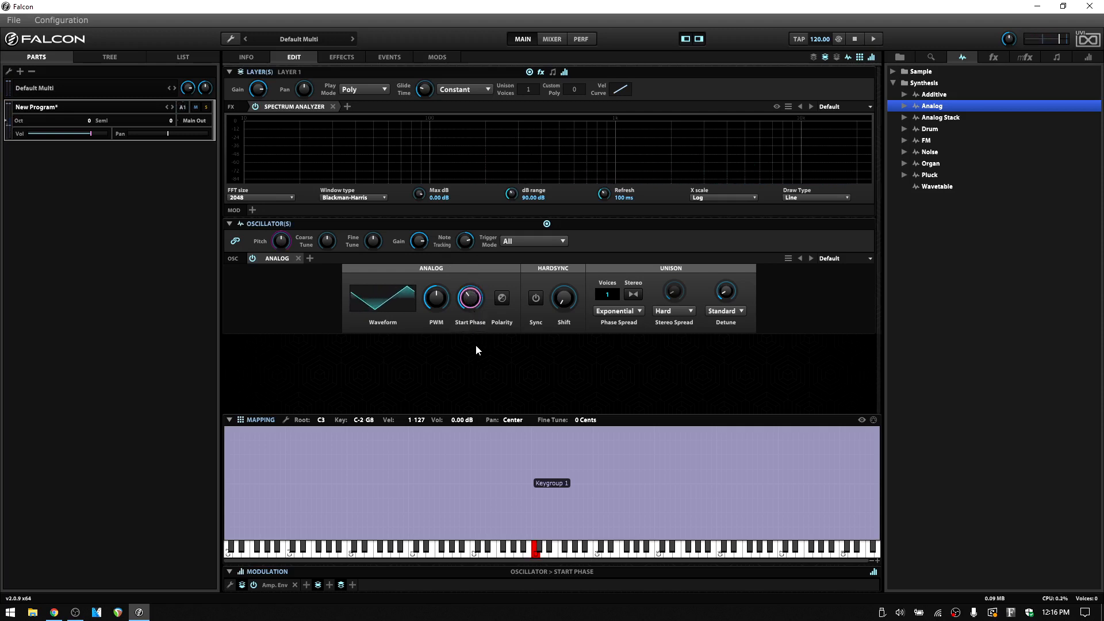
{"action": "double_click", "coordinate": [473, 299]}
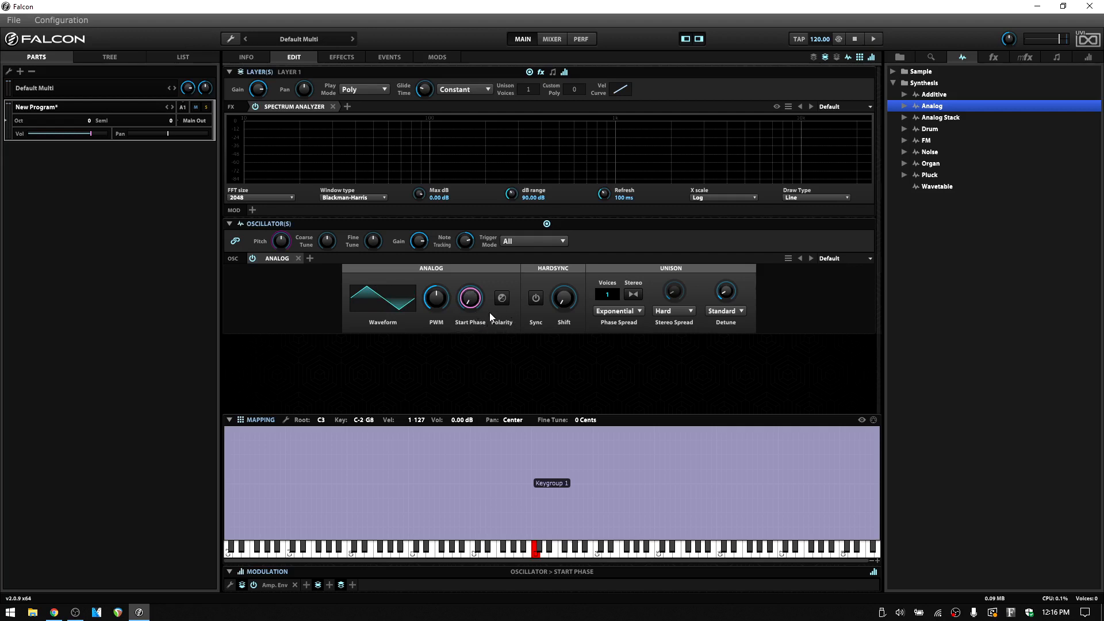
- Enable Hardsync on the analog oscillator and raise its shift to about 3.60 semitones
{"action": "left_click", "coordinate": [501, 299]}
{"action": "left_click", "coordinate": [536, 299]}
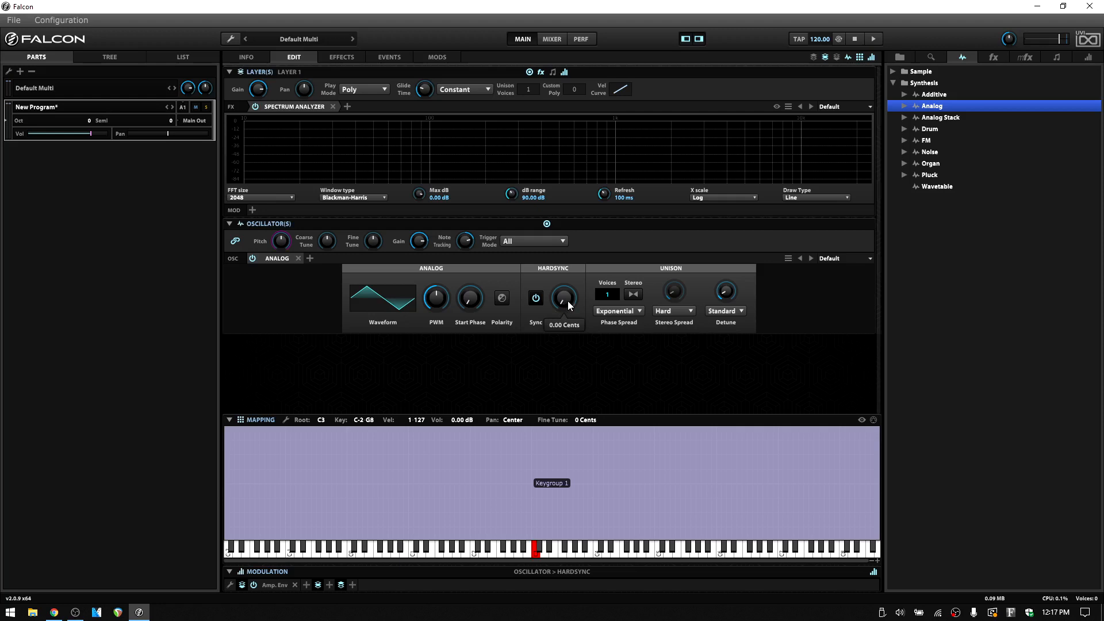
{"action": "left_click_drag", "start_coordinate": [568, 299], "coordinate": [568, 271]}
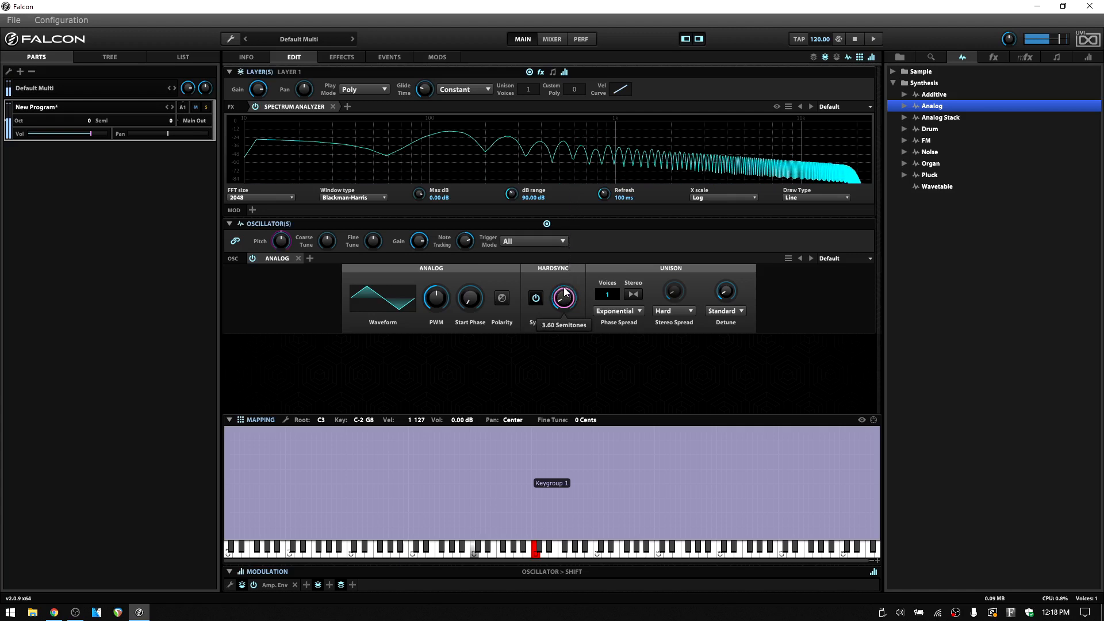
- Set the oscillator's waveform to Square and vary the hard sync shift
{"action": "left_click", "coordinate": [392, 297]}
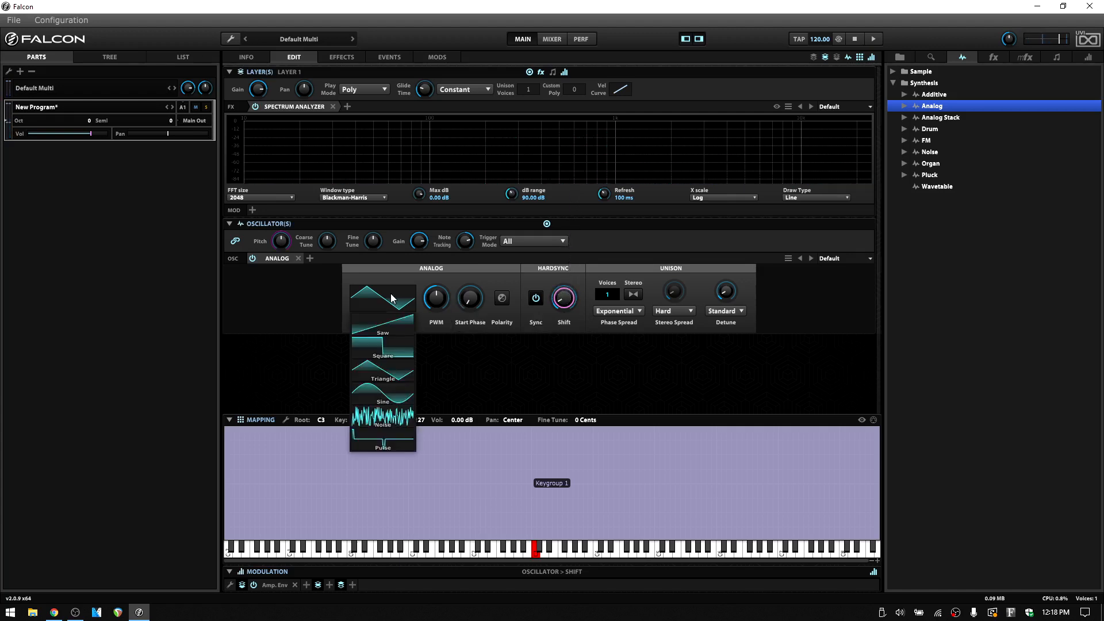
{"action": "left_click", "coordinate": [377, 349]}
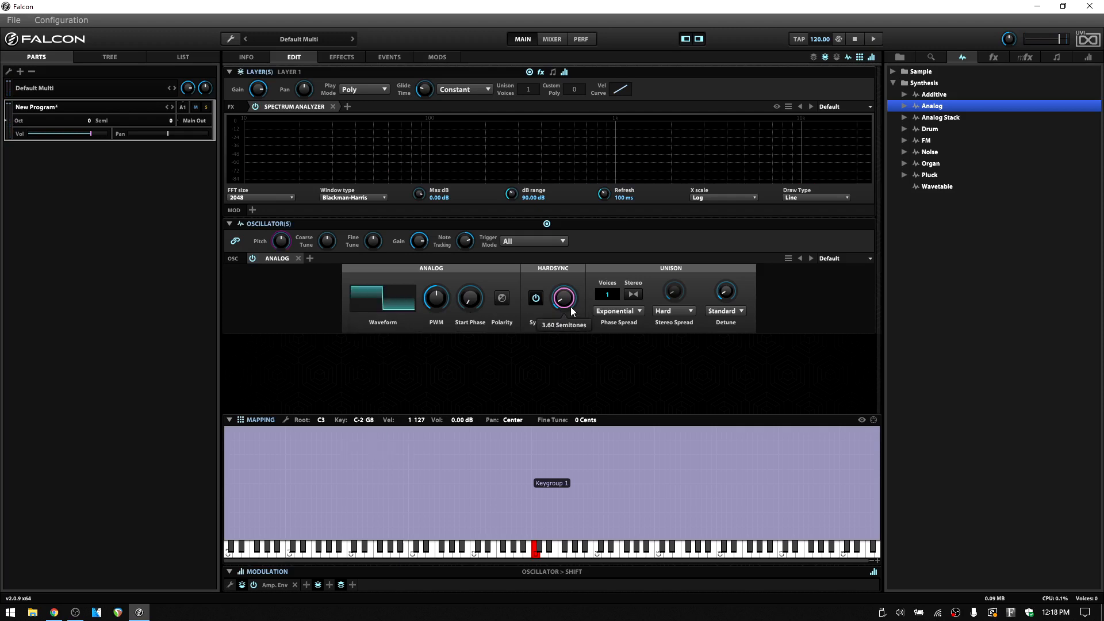
{"action": "mouse_move", "coordinate": [571, 306]}
{"action": "left_mouse_down"}
{"action": "mouse_move", "coordinate": [564, 184]}
{"action": "mouse_move", "coordinate": [564, 310]}
{"action": "left_mouse_up"}
{"action": "mouse_move", "coordinate": [563, 308]}
{"action": "left_mouse_down"}
{"action": "mouse_move", "coordinate": [564, 261]}
{"action": "mouse_move", "coordinate": [567, 297]}
{"action": "left_mouse_up"}
- Examine the layer-level modulation sources available for the hard sync shift, without adding any
{"action": "right_click", "coordinate": [563, 299]}
{"action": "mouse_move", "coordinate": [519, 306]}
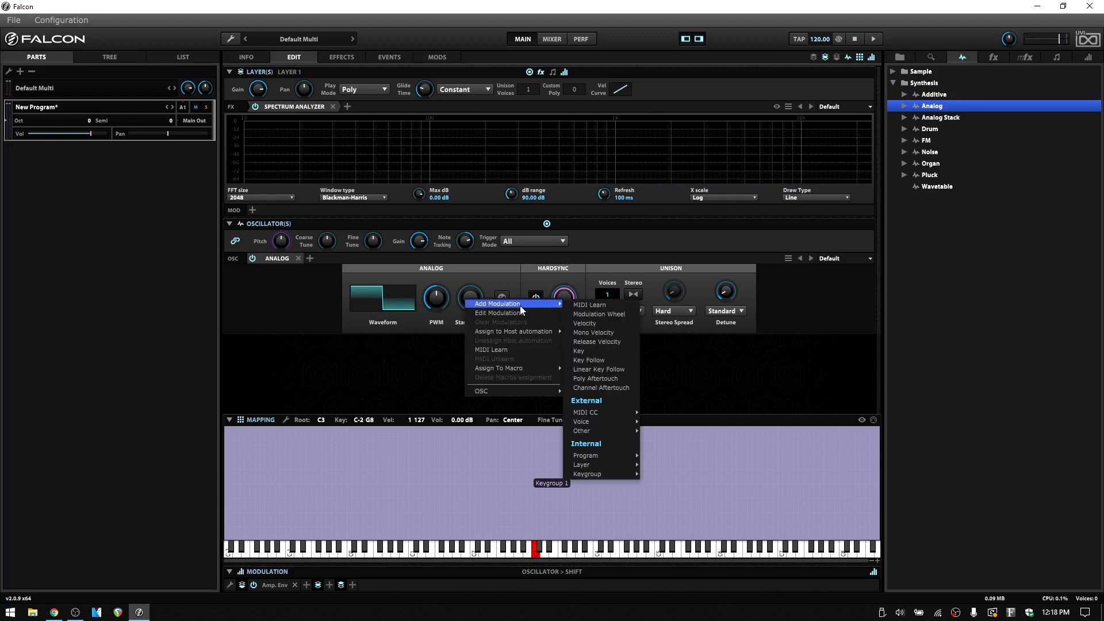
{"action": "mouse_move", "coordinate": [600, 466]}
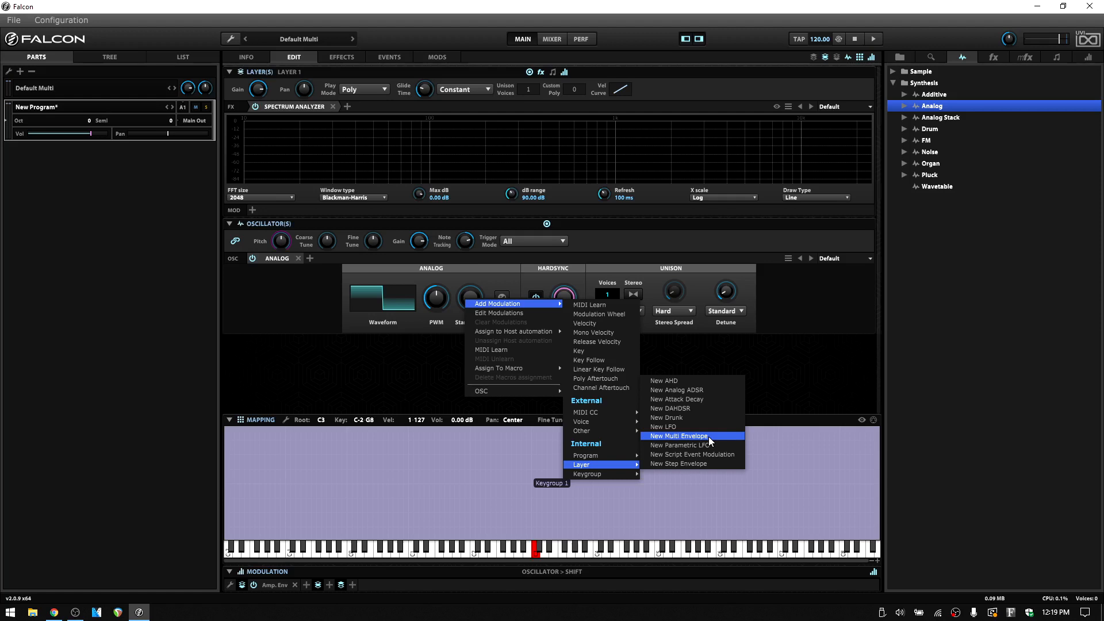
{"action": "left_click", "coordinate": [777, 389]}
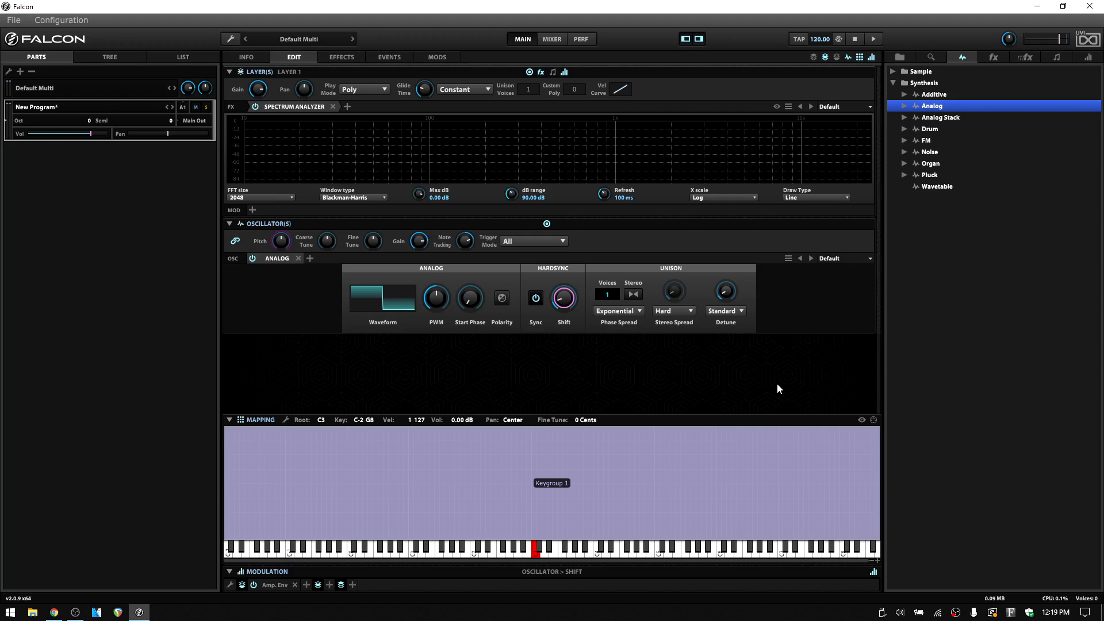
- Return the hard sync shift to its minimum and set the unison to 4 voices, comparing it with 1 voice
{"action": "mouse_move", "coordinate": [564, 298]}
{"action": "double_click", "coordinate": [611, 298]}
{"action": "type", "text": "4"}
{"action": "key", "text": "Return"}
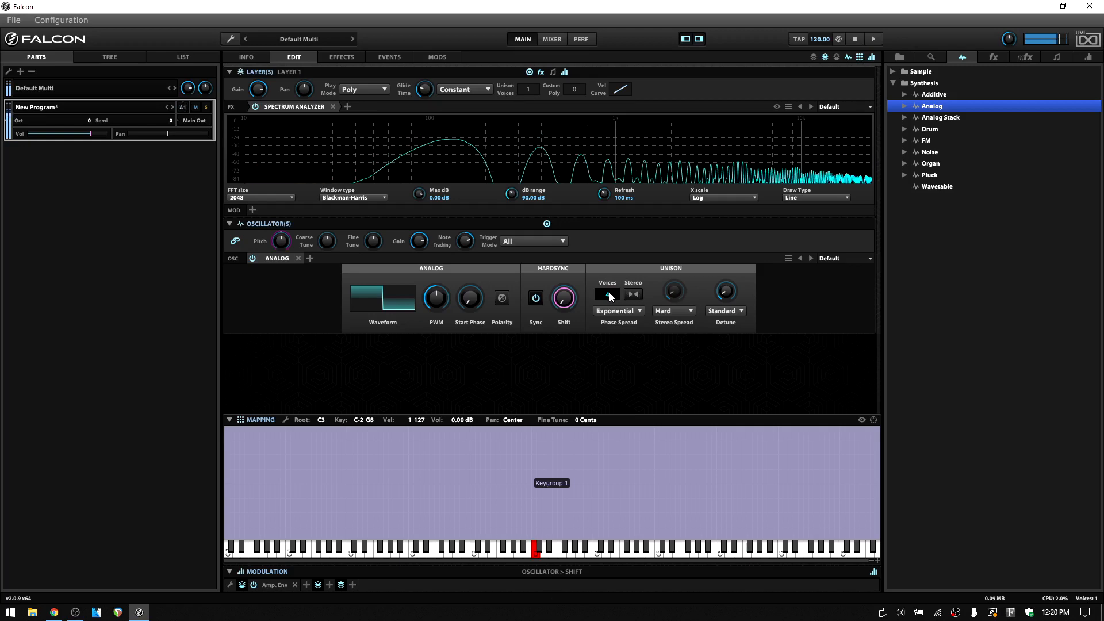
{"action": "left_click_drag", "start_coordinate": [607, 294], "coordinate": [611, 354]}
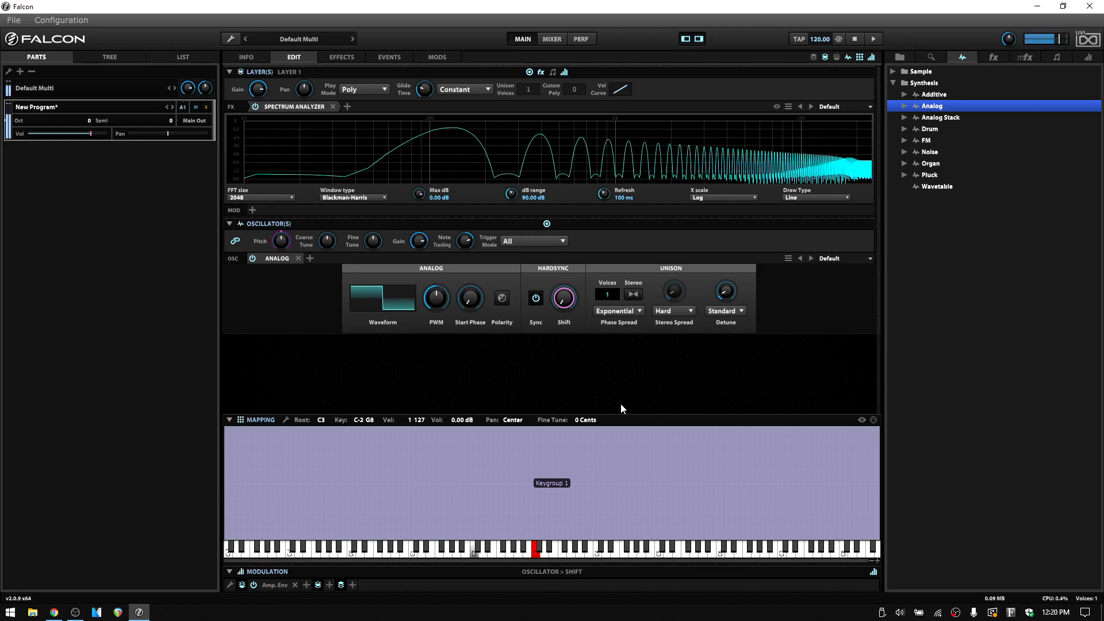
{"action": "left_click_drag", "start_coordinate": [608, 298], "coordinate": [623, 108]}
{"action": "left_click_drag", "start_coordinate": [600, 227], "coordinate": [605, 367]}
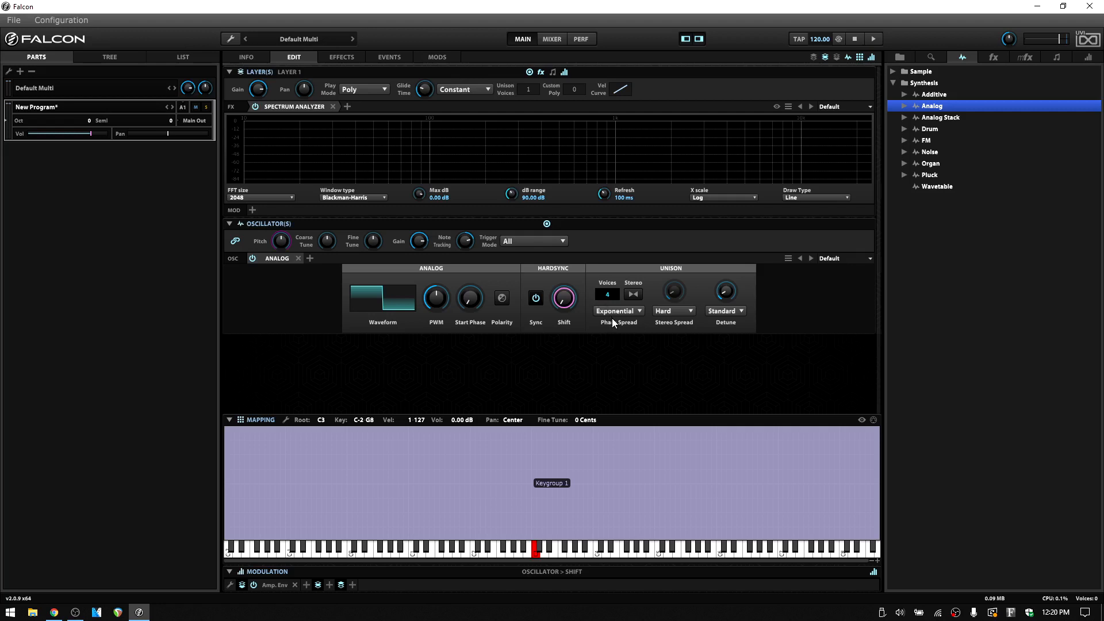
- Set the unison phase spread to Random and enable Stereo
{"action": "left_click", "coordinate": [640, 310]}
{"action": "left_click", "coordinate": [633, 295]}
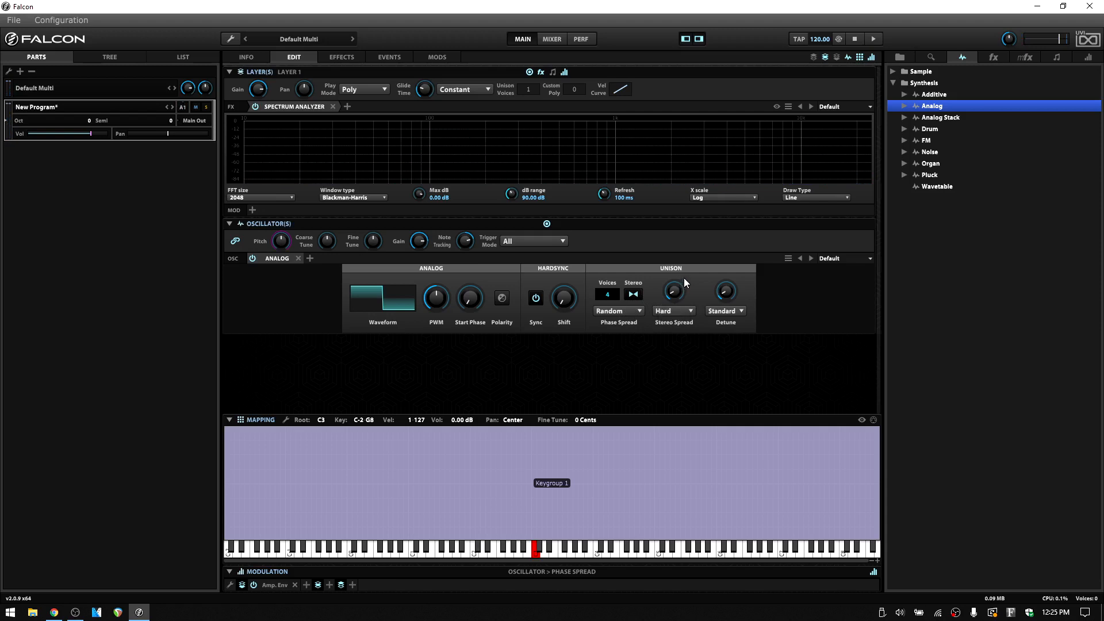
- Raise the unison stereo spread to its maximum
{"action": "mouse_move", "coordinate": [676, 294]}
{"action": "left_click_drag", "start_coordinate": [676, 290], "coordinate": [676, 207]}
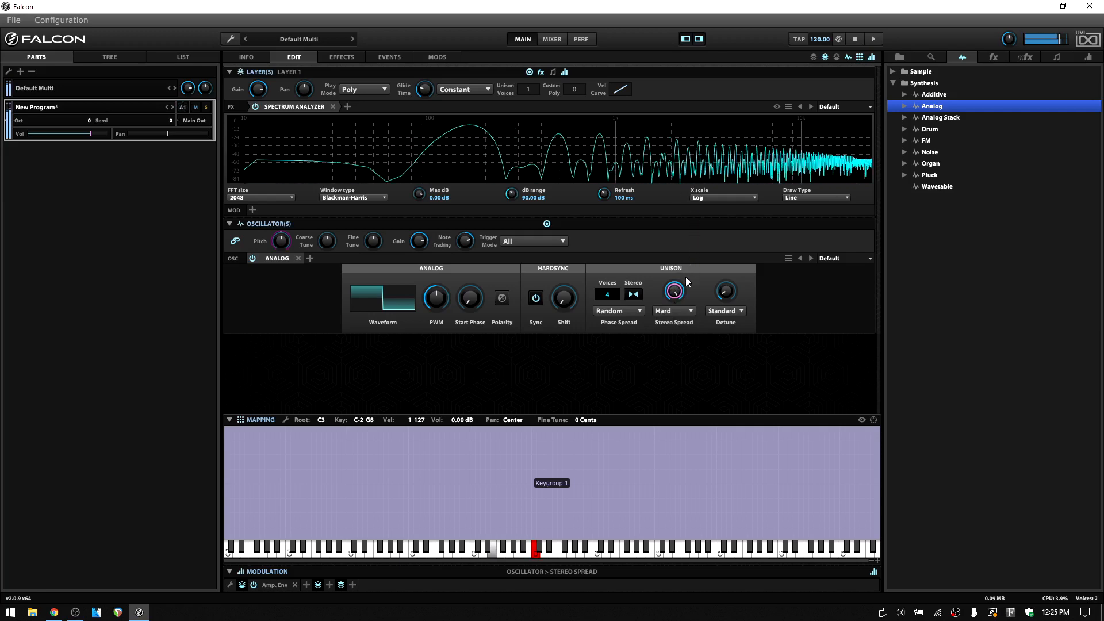
- Sweep the unison stereo spread down, set it to about its midpoint, and switch the spread mode from Hard to Uniform
{"action": "left_click_drag", "start_coordinate": [674, 290], "coordinate": [686, 419]}
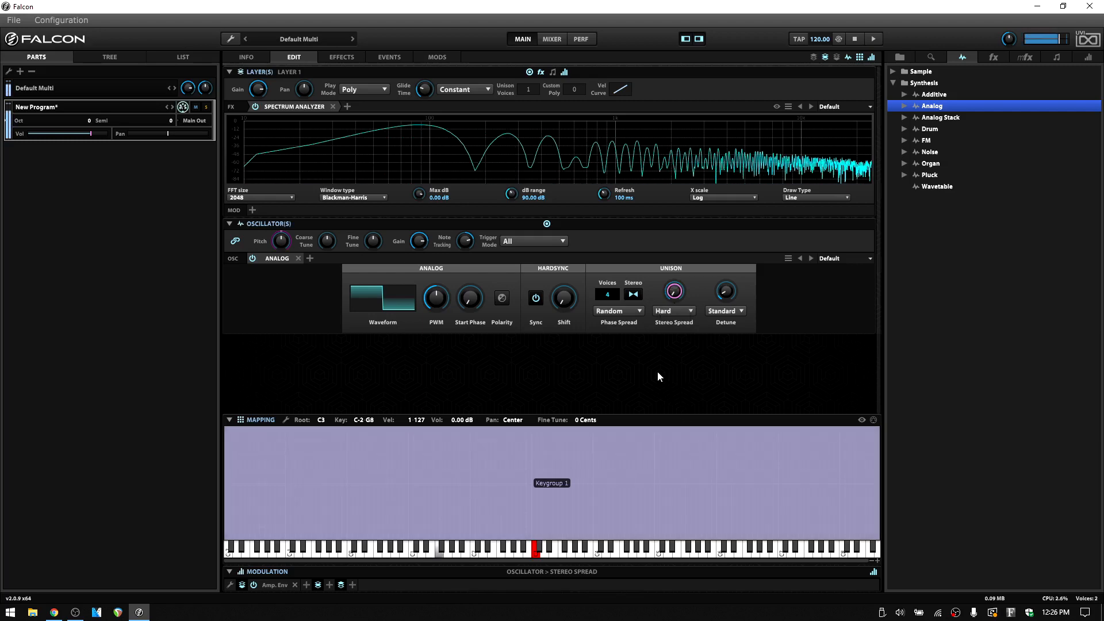
{"action": "left_click_drag", "start_coordinate": [674, 292], "coordinate": [671, 224]}
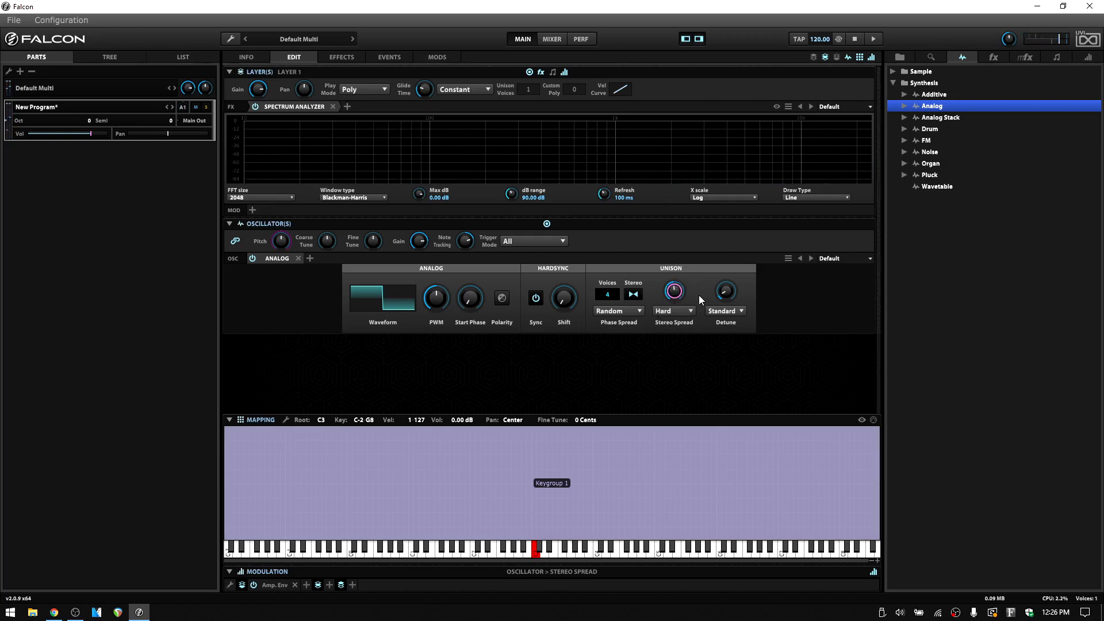
{"action": "left_click", "coordinate": [691, 310]}
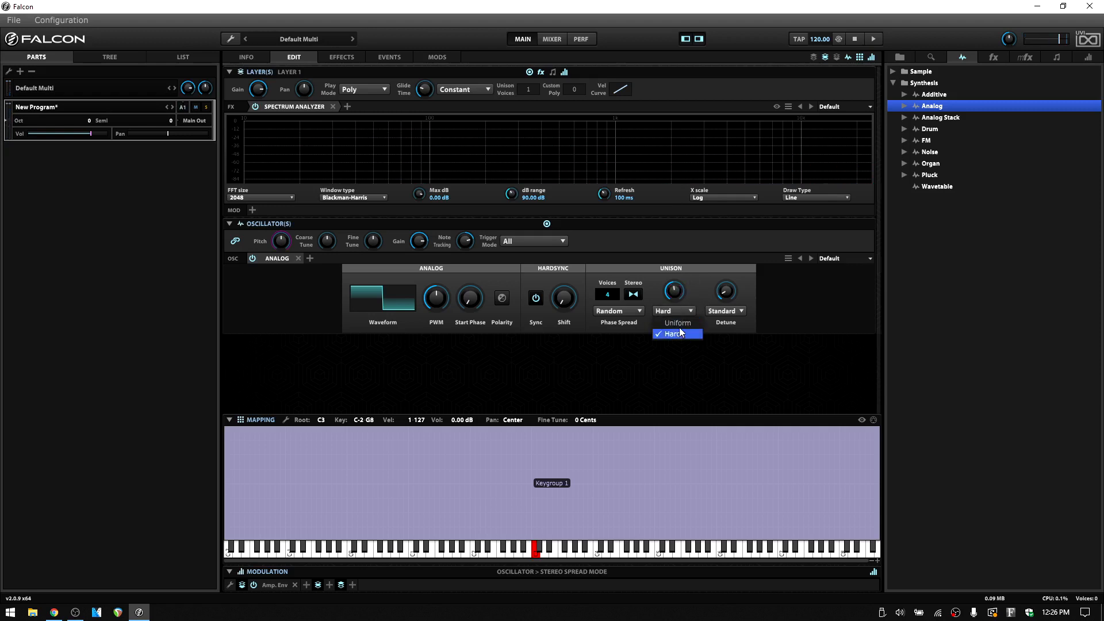
{"action": "left_click", "coordinate": [675, 322]}
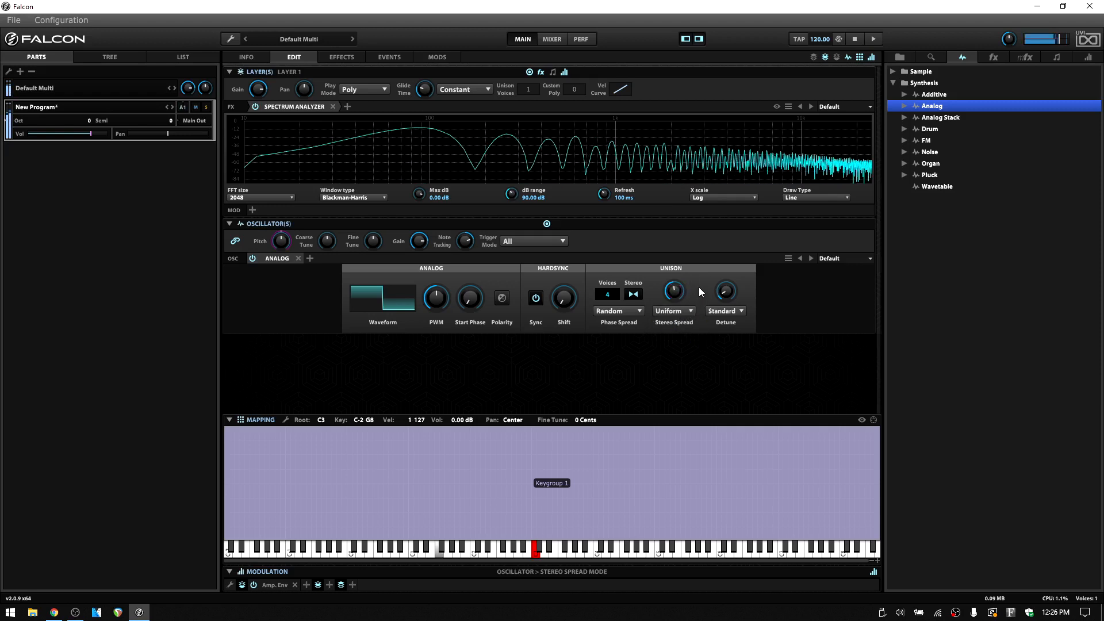
- Raise the unison stereo spread to its maximum and compare the Uniform mode with Hard, ending on Uniform
{"action": "left_click_drag", "start_coordinate": [682, 290], "coordinate": [676, 197]}
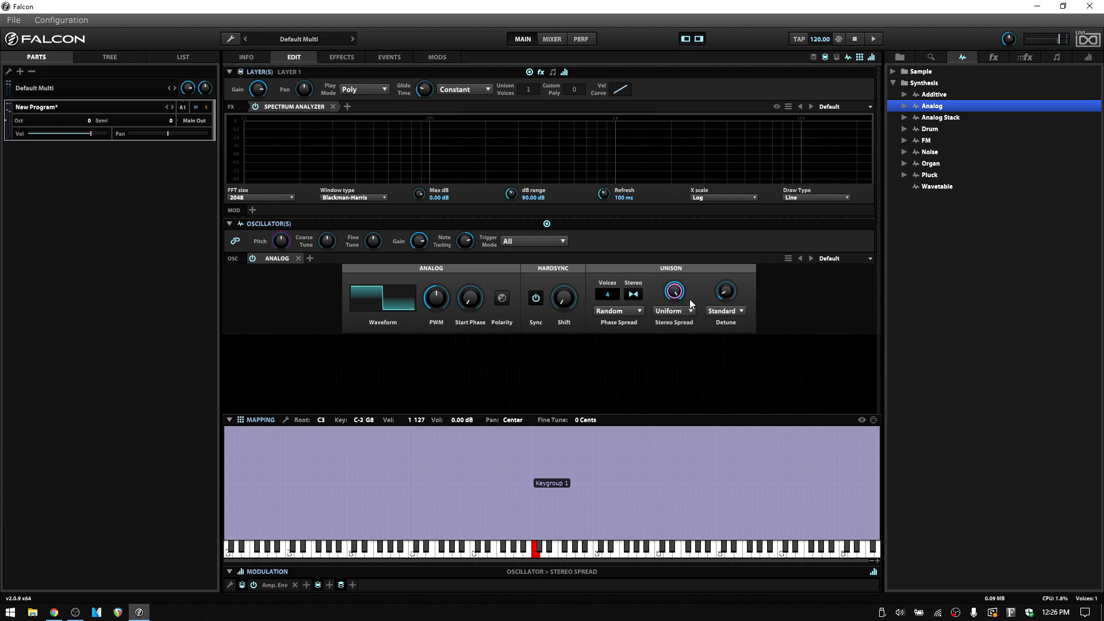
{"action": "left_click_drag", "start_coordinate": [674, 296], "coordinate": [673, 292]}
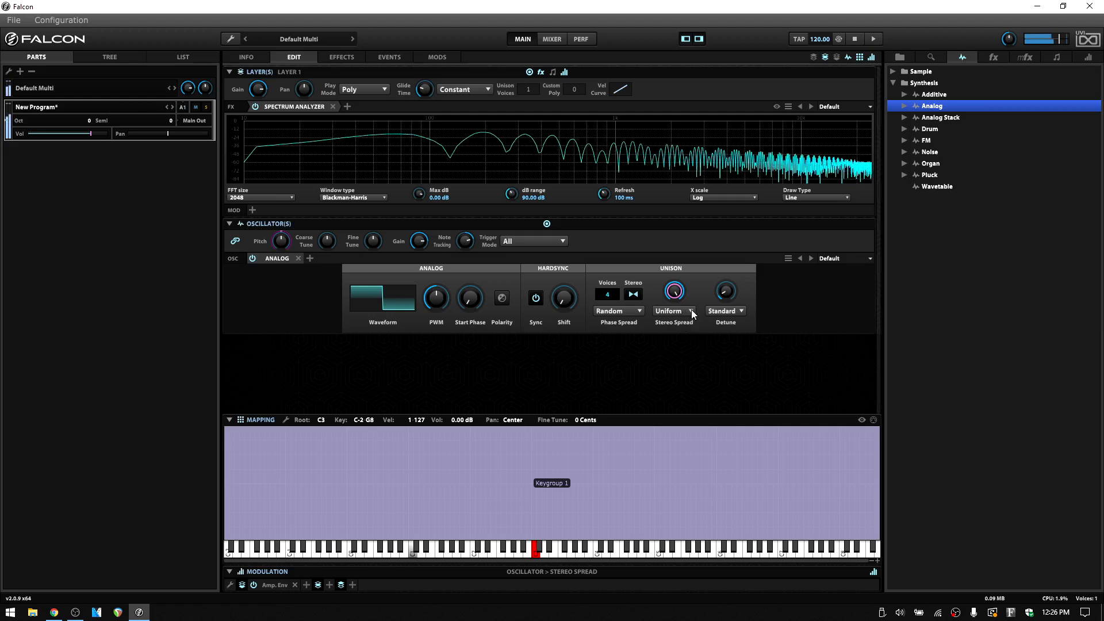
{"action": "left_click", "coordinate": [691, 310]}
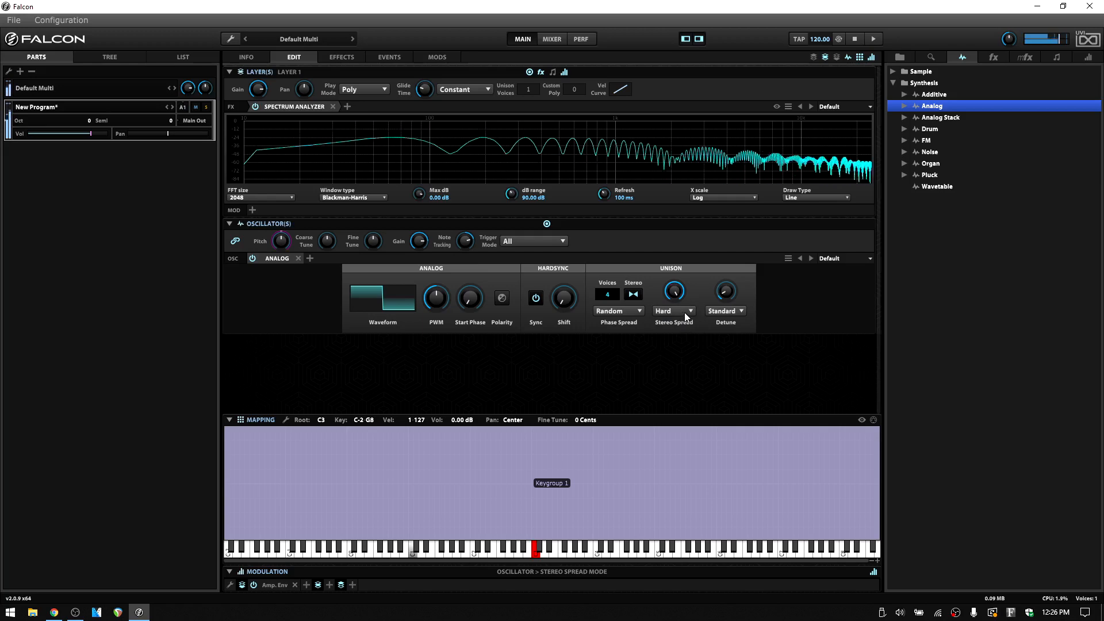
{"action": "left_click", "coordinate": [690, 310]}
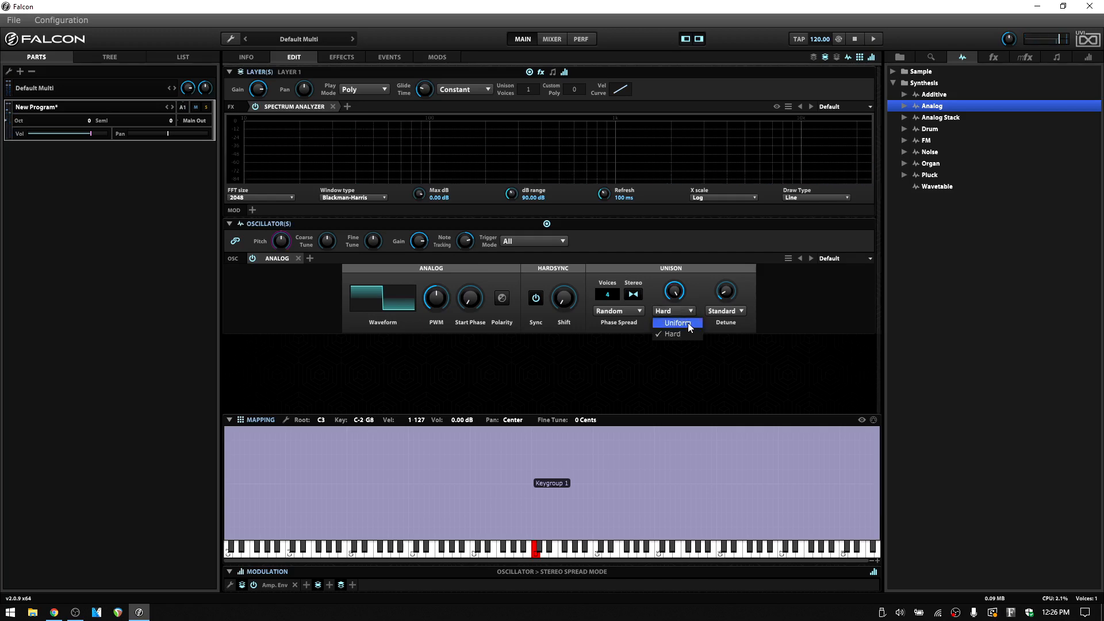
{"action": "left_click", "coordinate": [688, 324]}
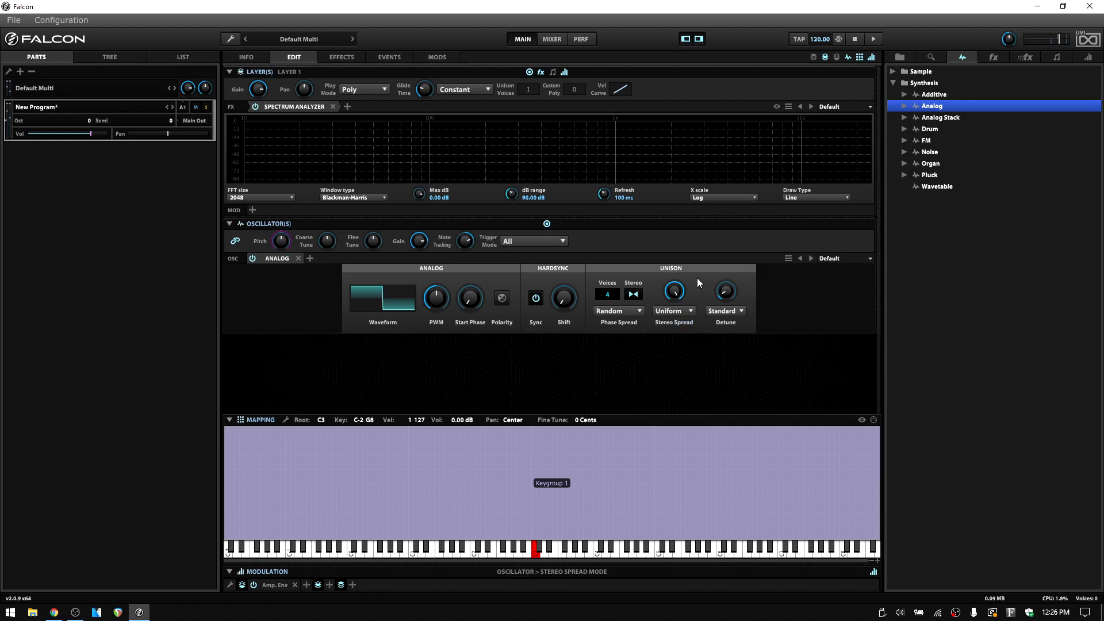
- Lower the unison detune to 0.00%, raise it moderately, and check the available detune modes while keeping Standard
{"action": "mouse_move", "coordinate": [728, 290]}
{"action": "left_click_drag", "start_coordinate": [726, 292], "coordinate": [736, 314]}
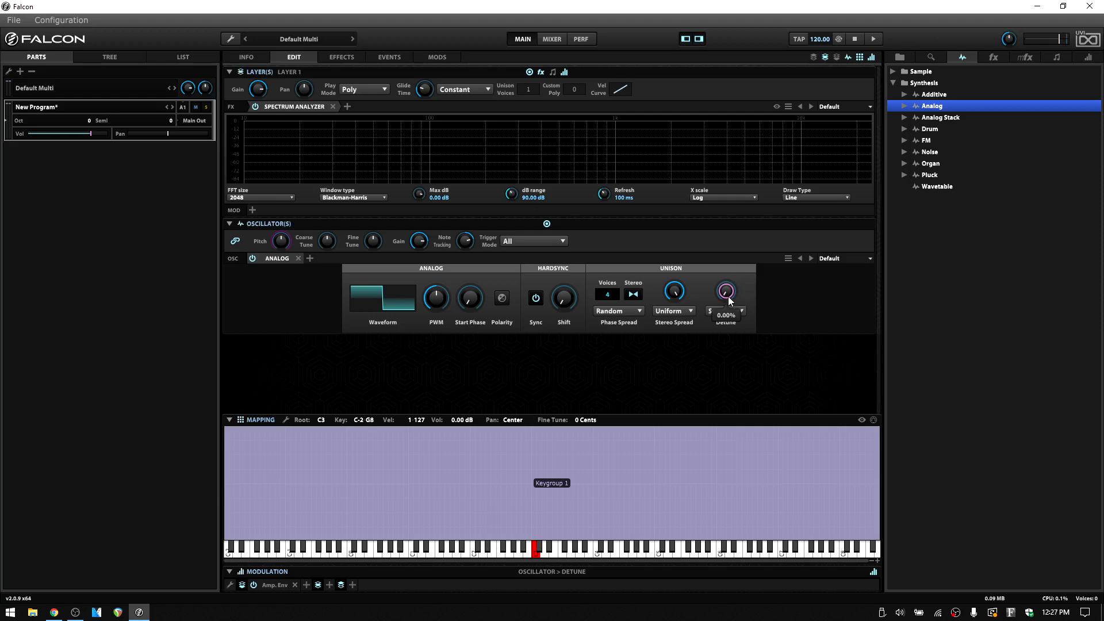
{"action": "mouse_move", "coordinate": [726, 292]}
{"action": "left_click_drag", "start_coordinate": [726, 295], "coordinate": [734, 385]}
{"action": "left_click", "coordinate": [742, 311]}
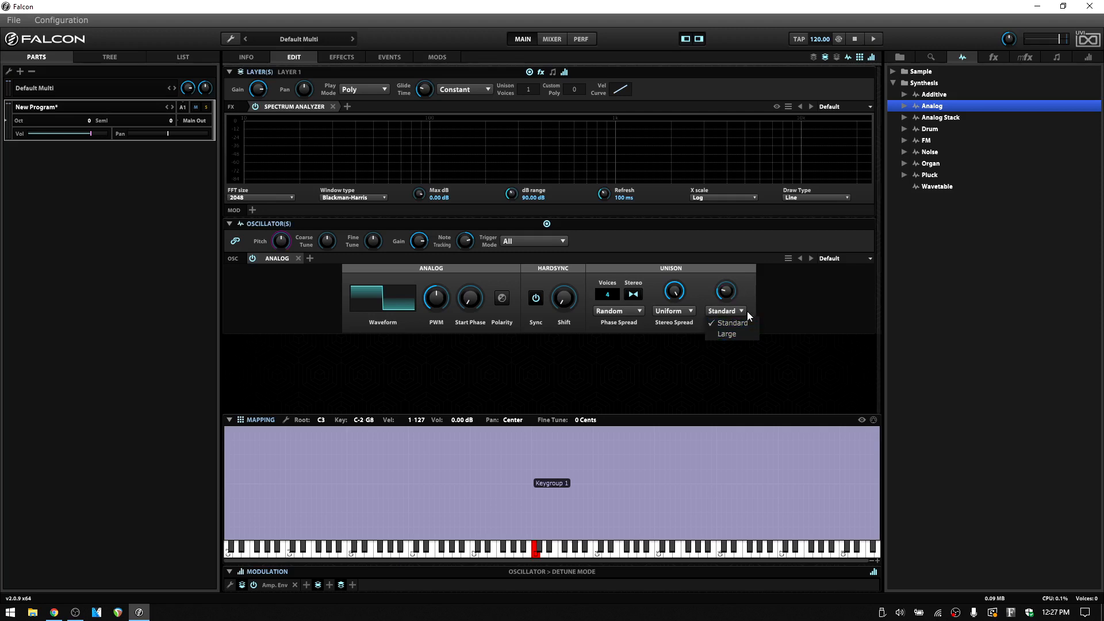
{"action": "left_click", "coordinate": [748, 282]}
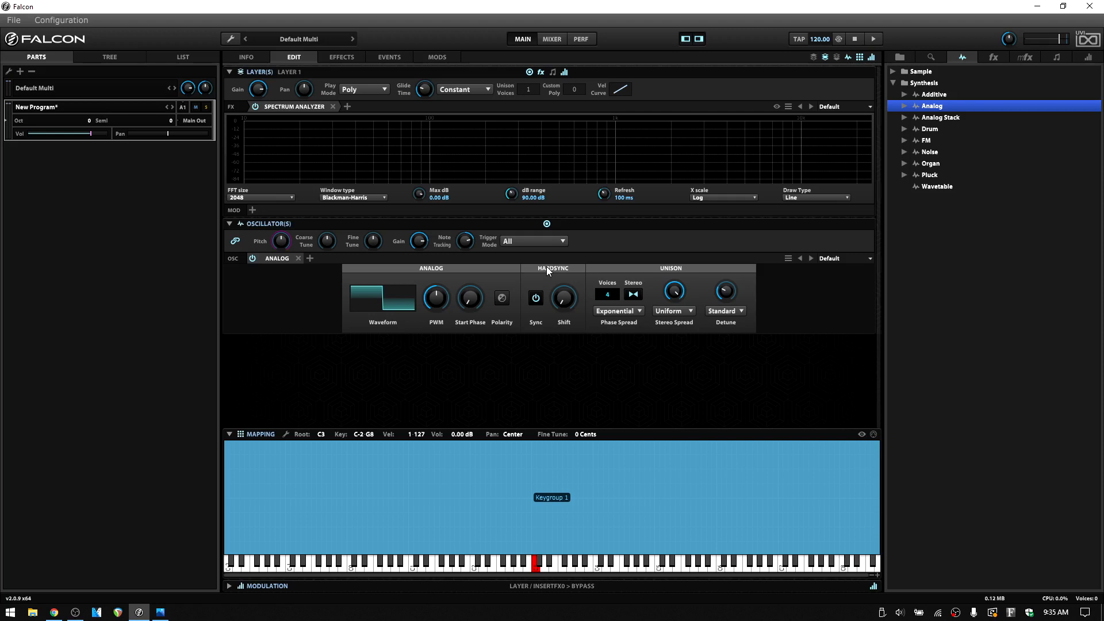
- Replace the layer's Spectrum Analyzer with an SVF filter, using a cutoff of 4.21 kHz and a resonance of 46.80%
{"action": "left_click", "coordinate": [333, 105]}
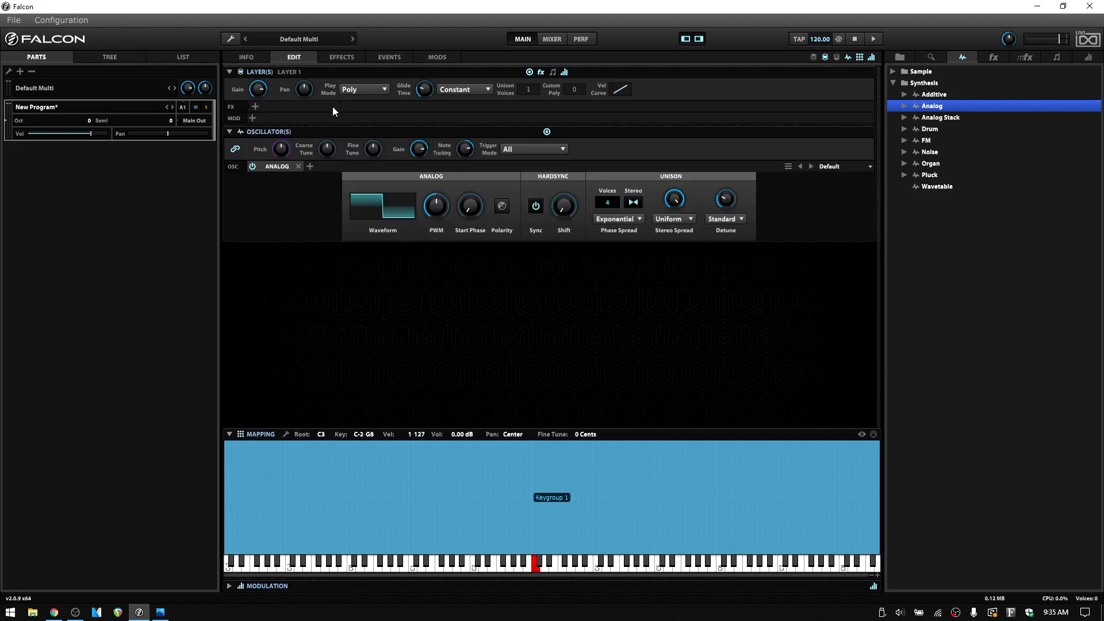
{"action": "left_click", "coordinate": [254, 107]}
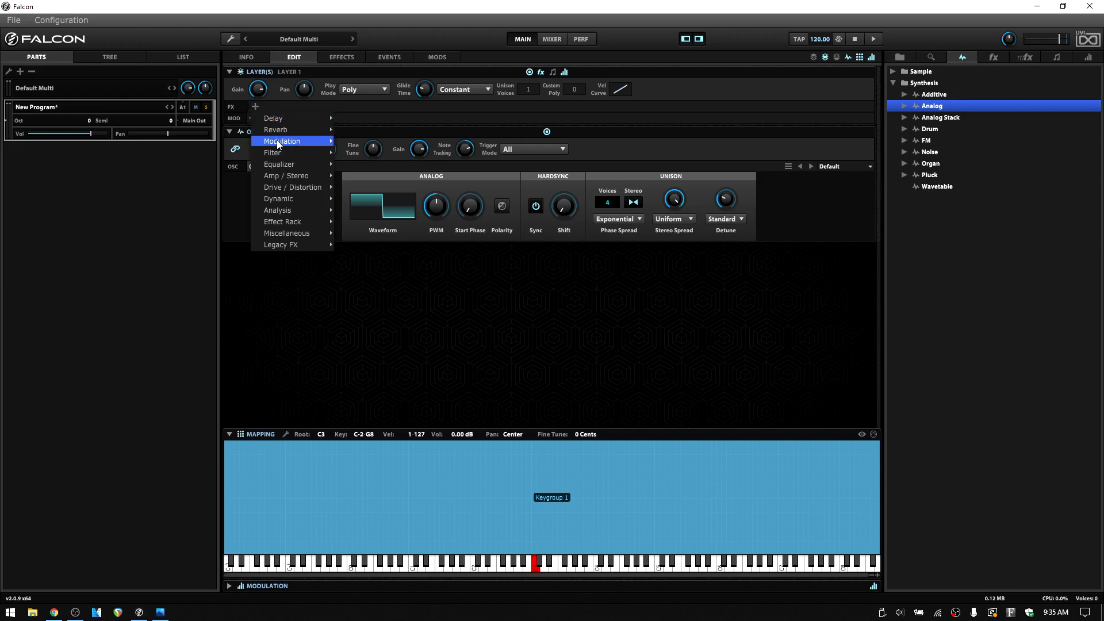
{"action": "mouse_move", "coordinate": [277, 140]}
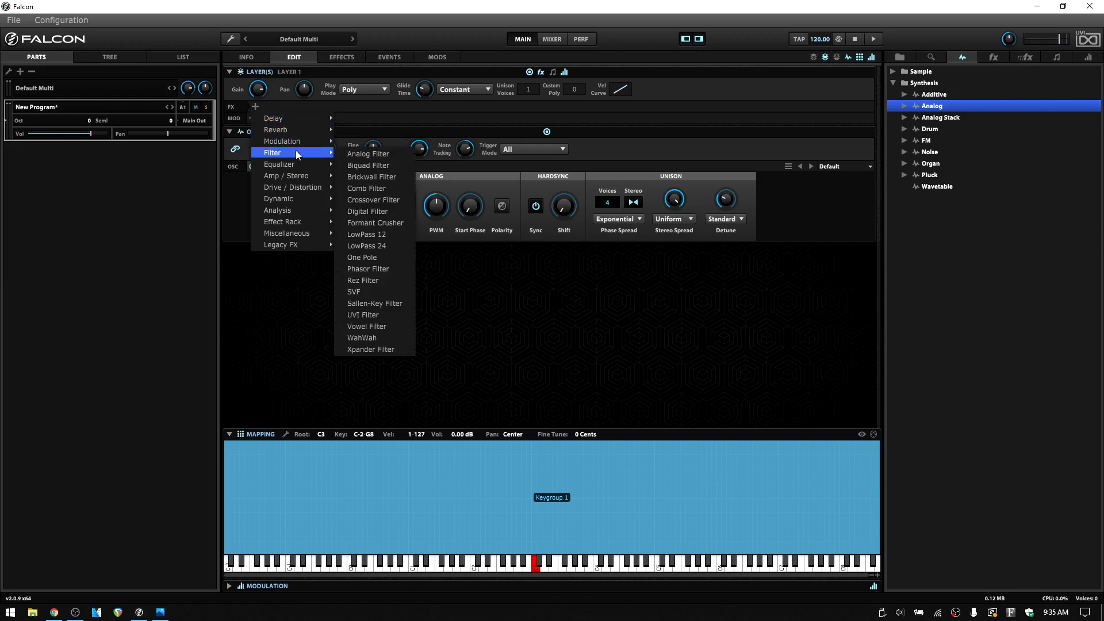
{"action": "left_click", "coordinate": [367, 292]}
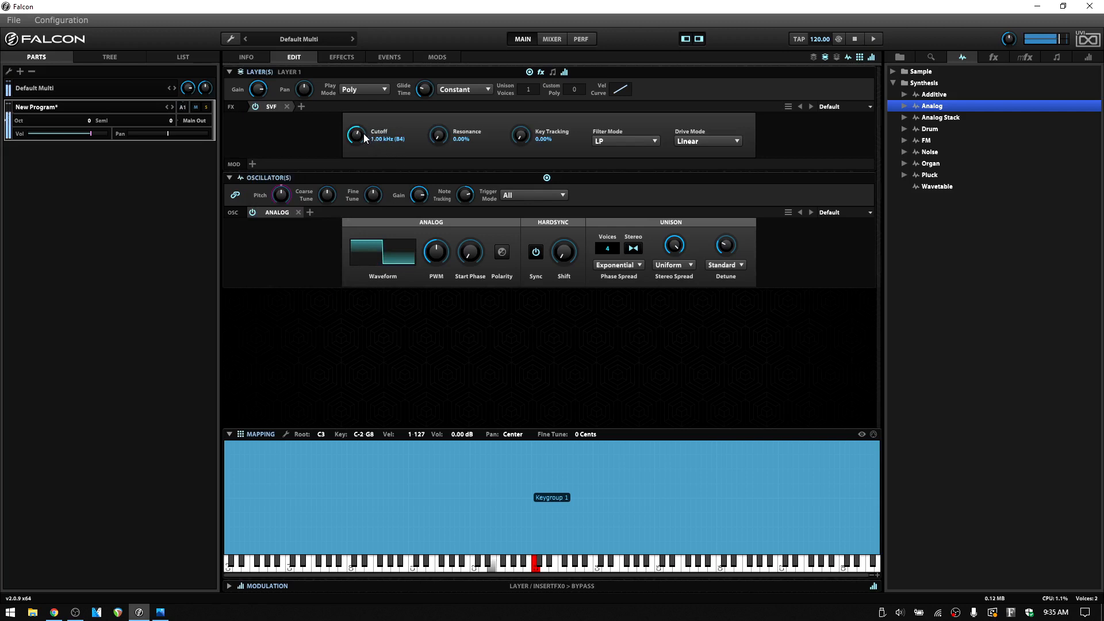
{"action": "left_click_drag", "start_coordinate": [363, 137], "coordinate": [357, 104]}
{"action": "left_click_drag", "start_coordinate": [439, 136], "coordinate": [438, 80]}
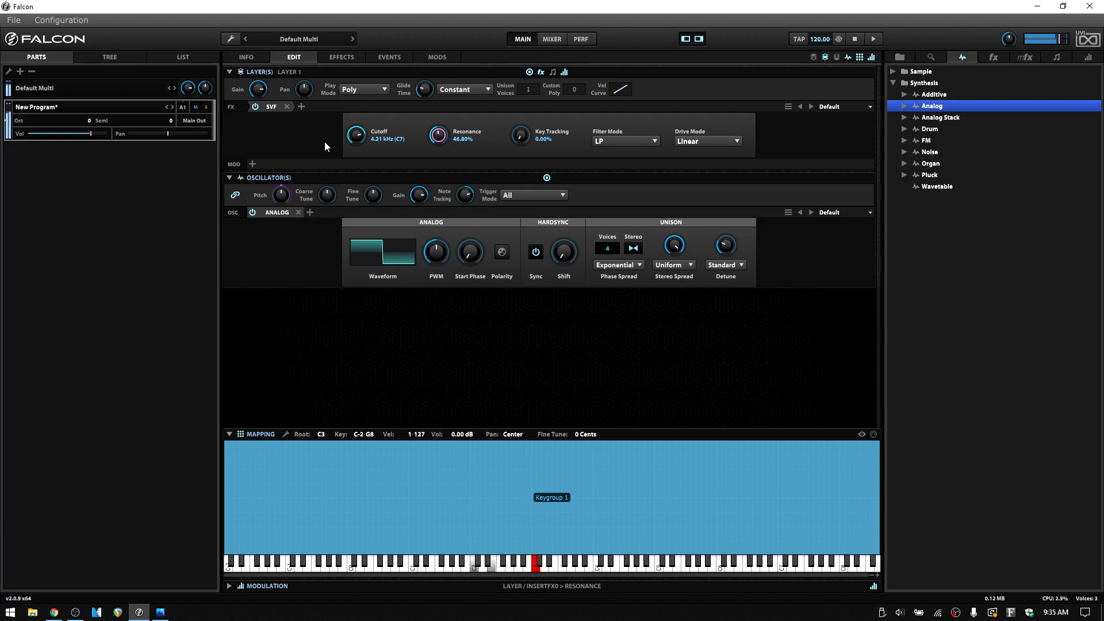
- Add a Drive distortion effect after the SVF filter and set its amount to 38%
{"action": "left_click", "coordinate": [302, 107]}
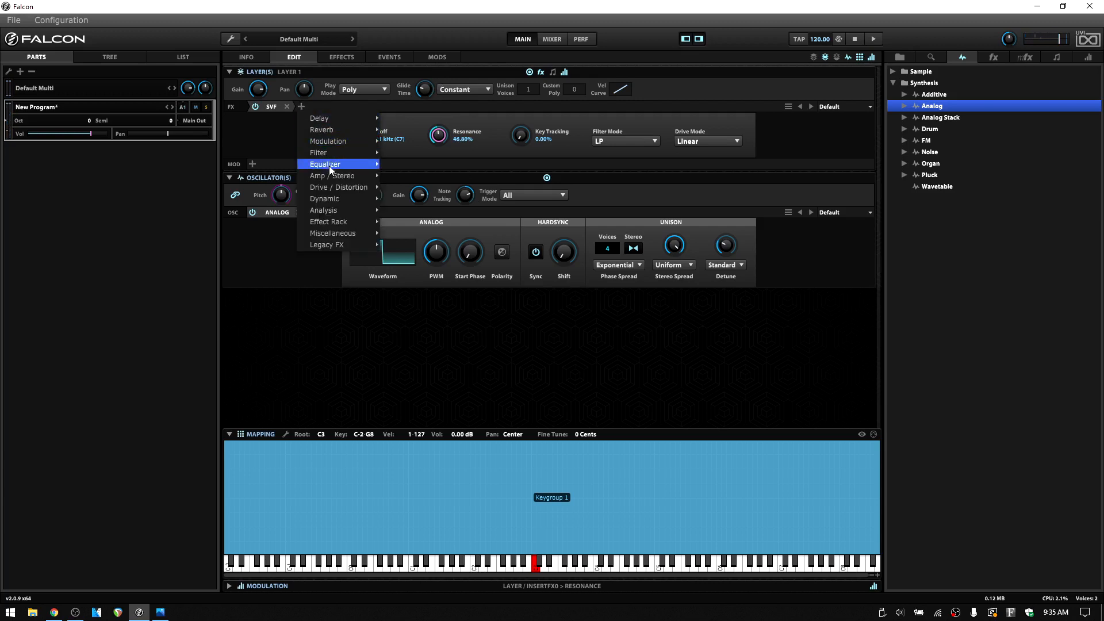
{"action": "mouse_move", "coordinate": [336, 188]}
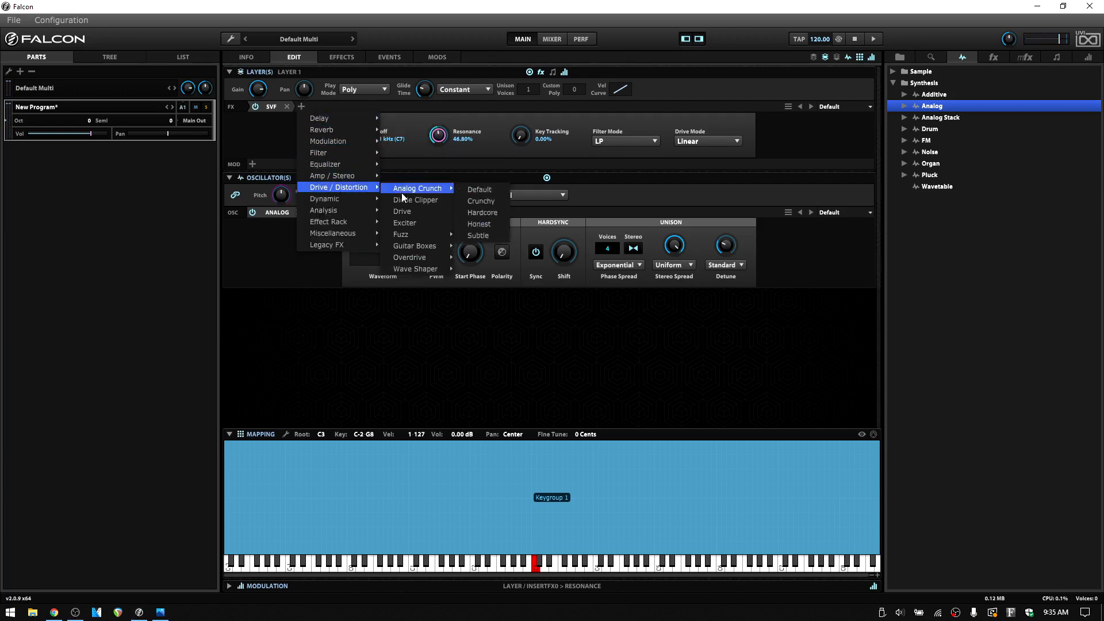
{"action": "left_click", "coordinate": [404, 212]}
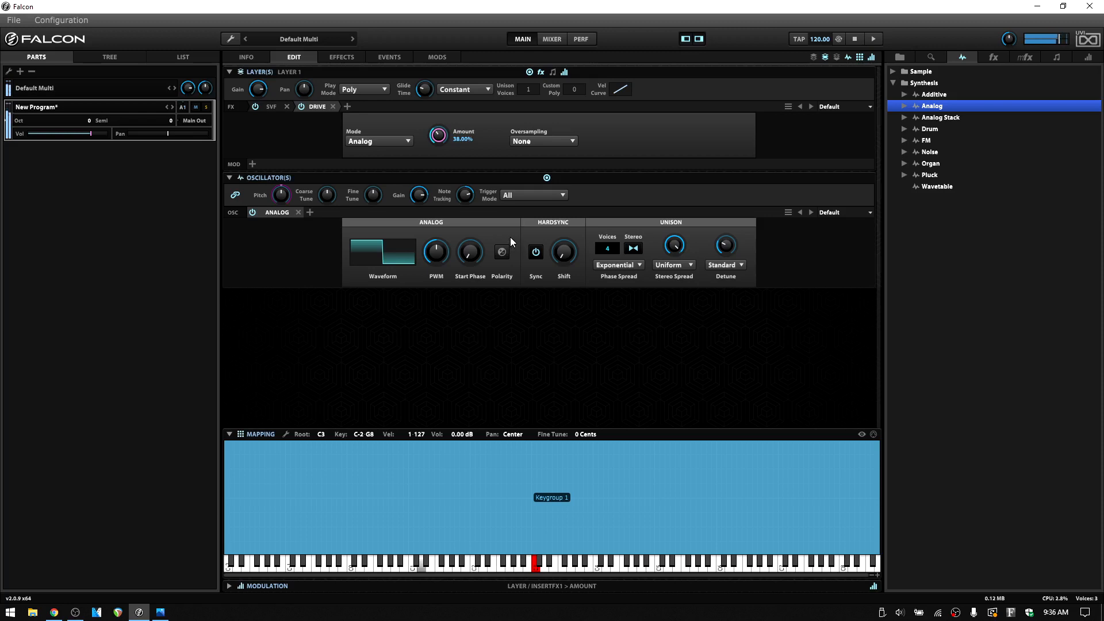
- Add a Dual Delay after the Drive effect, using the Almost Reverb preset from the Short - Reverbish category
{"action": "left_click", "coordinate": [346, 107]}
{"action": "mouse_move", "coordinate": [396, 118]}
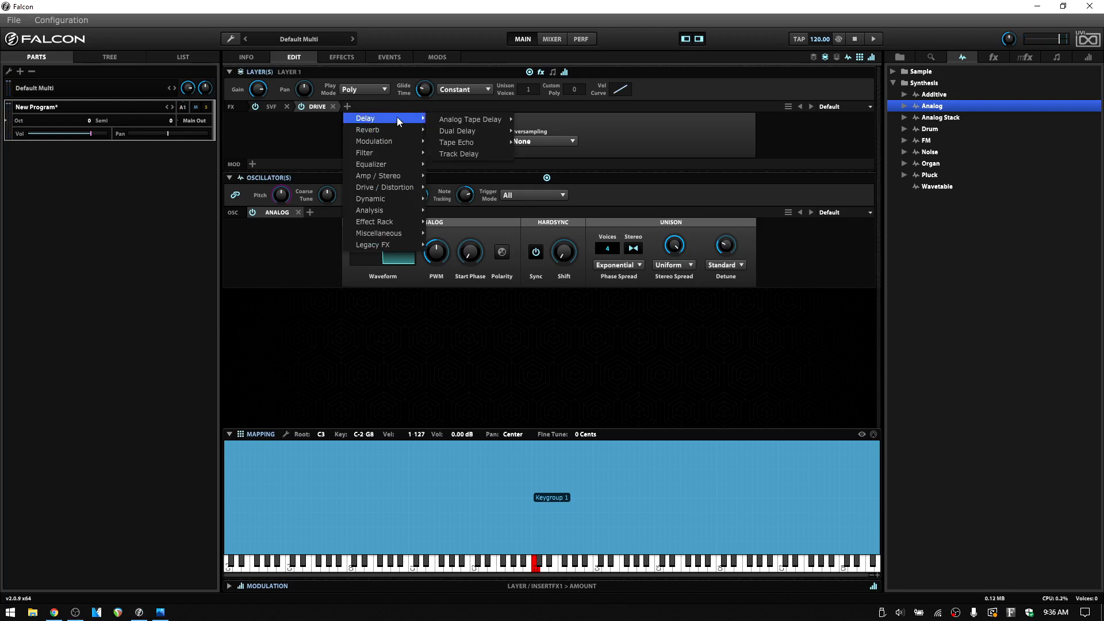
{"action": "mouse_move", "coordinate": [456, 119]}
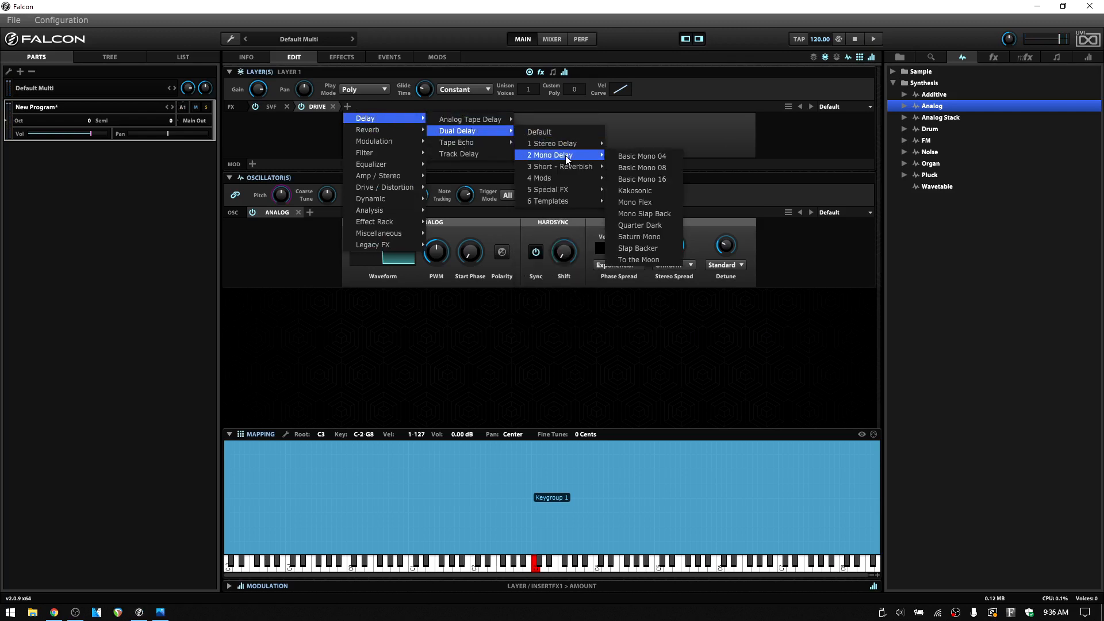
{"action": "left_click", "coordinate": [623, 168]}
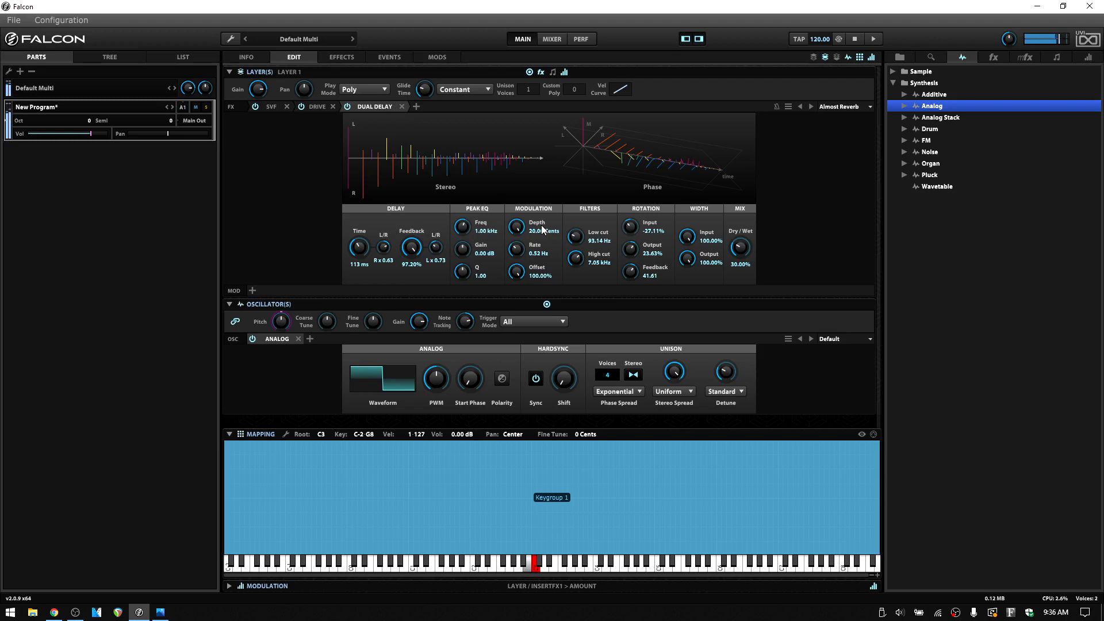
- Add a SparkVerb reverb after the delay with the Big Plate preset and set its mix to 37.20%
{"action": "left_click", "coordinate": [415, 106]}
{"action": "mouse_move", "coordinate": [435, 128]}
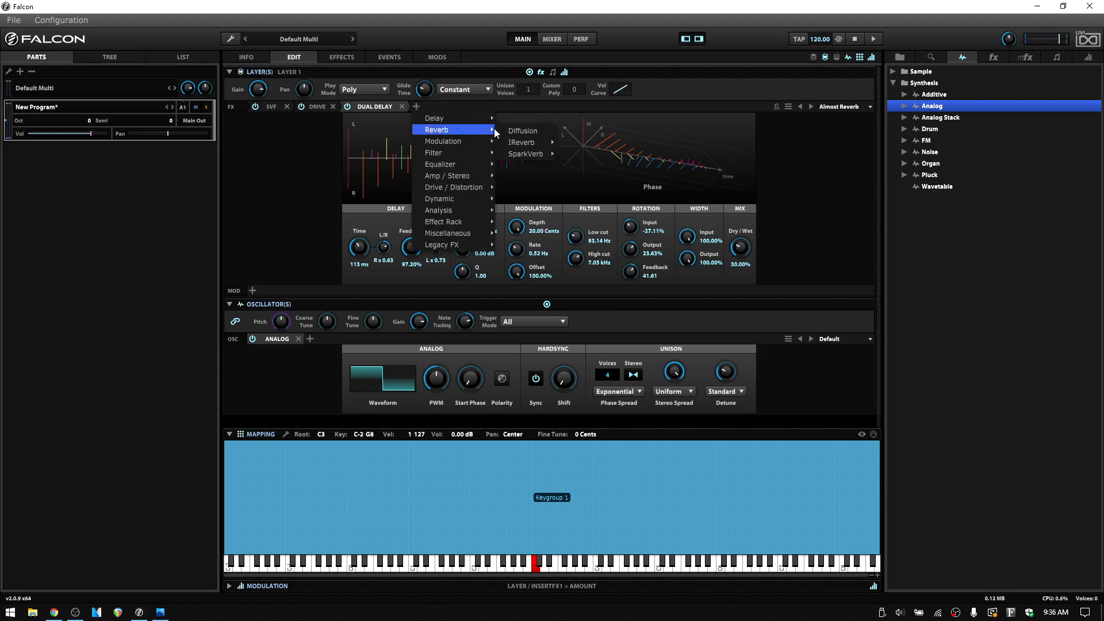
{"action": "mouse_move", "coordinate": [524, 153]}
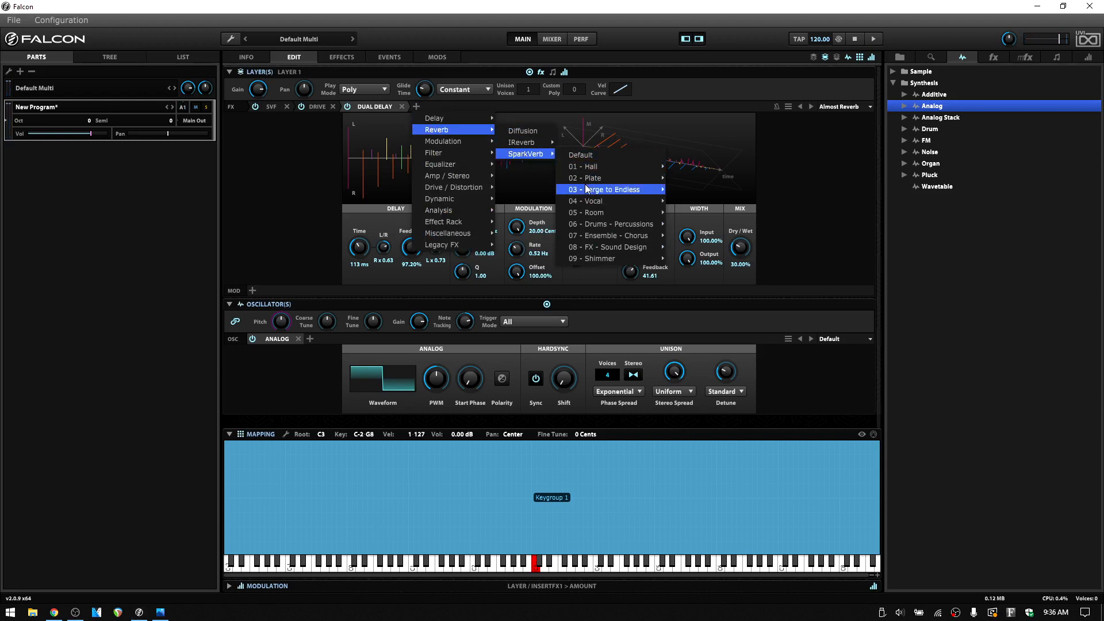
{"action": "mouse_move", "coordinate": [609, 178]}
{"action": "left_click", "coordinate": [687, 178]}
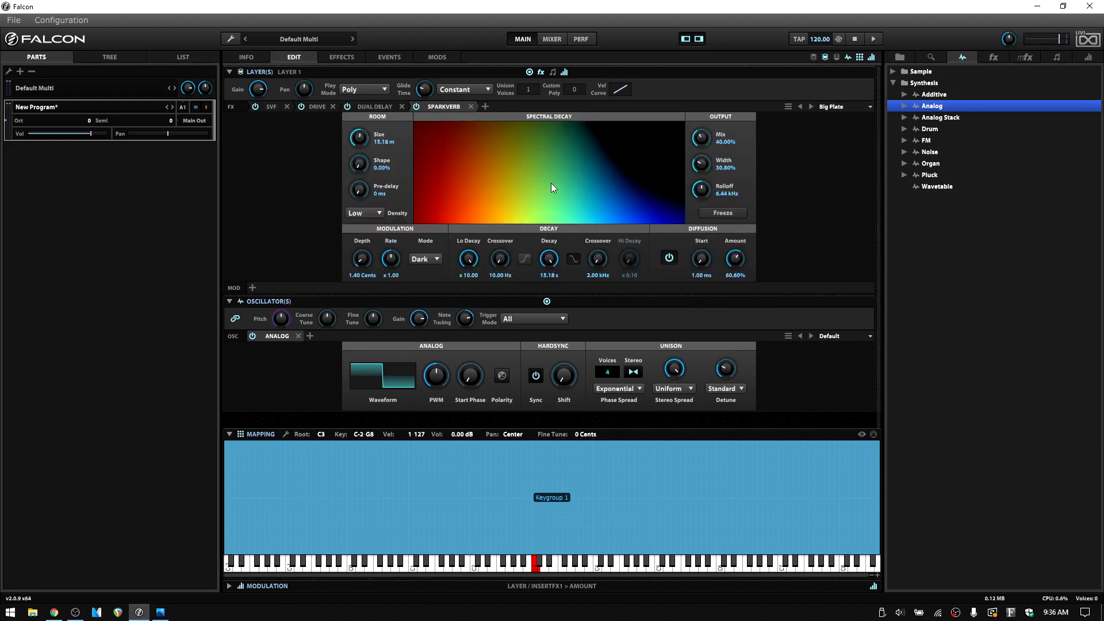
{"action": "left_click_drag", "start_coordinate": [701, 139], "coordinate": [702, 143]}
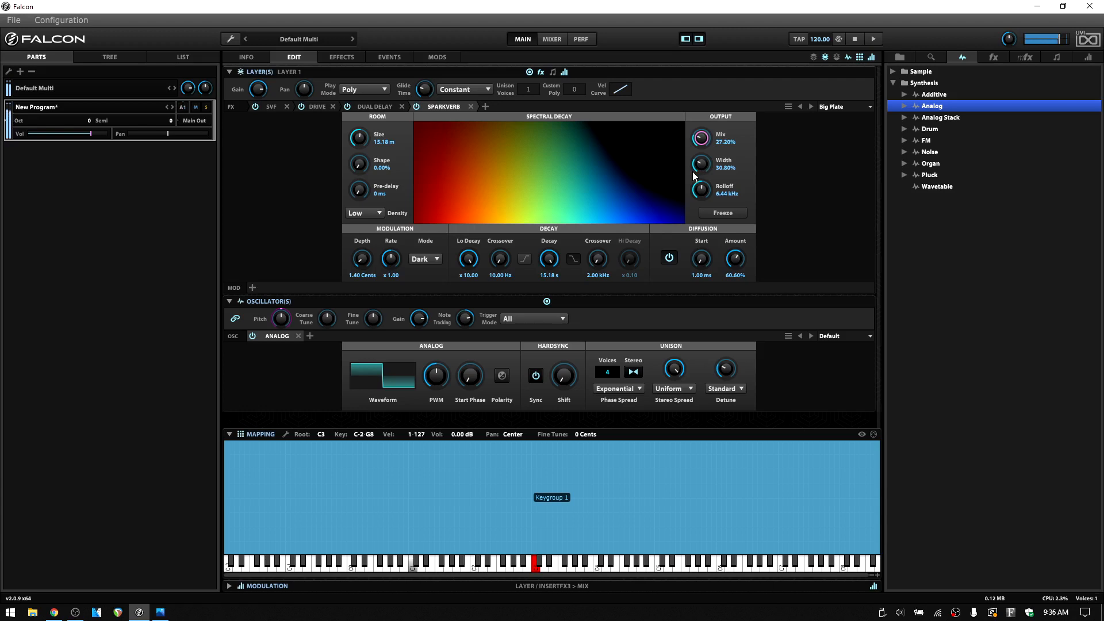
- Disable all four layer effects: SVF, Drive, Dual Delay and SparkVerb
{"action": "left_click", "coordinate": [254, 107]}
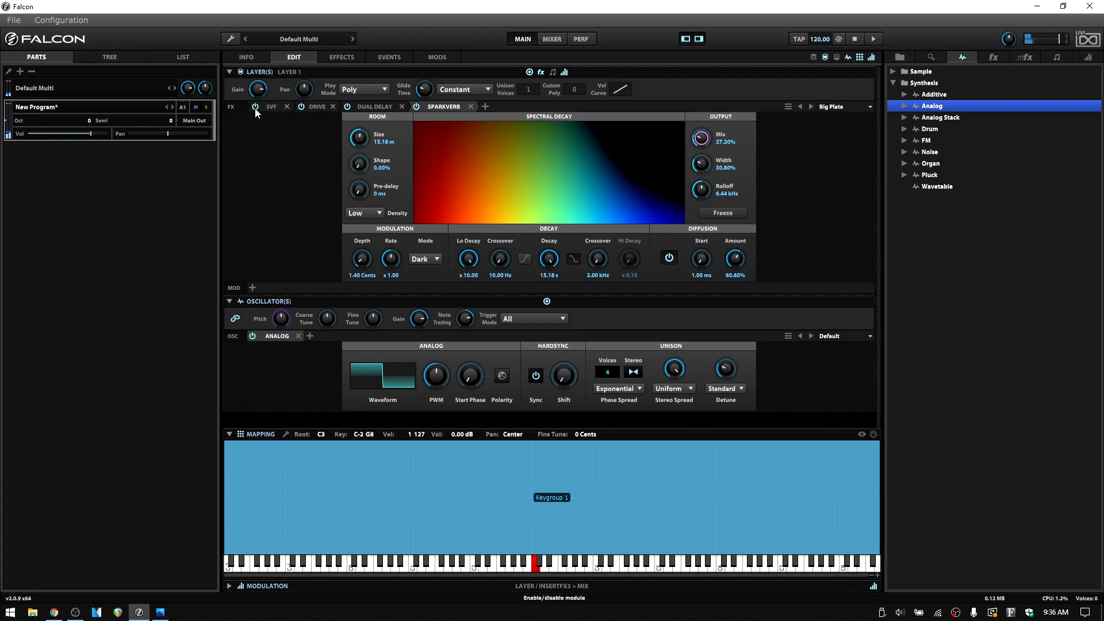
{"action": "left_click", "coordinate": [301, 107]}
{"action": "left_click", "coordinate": [346, 106]}
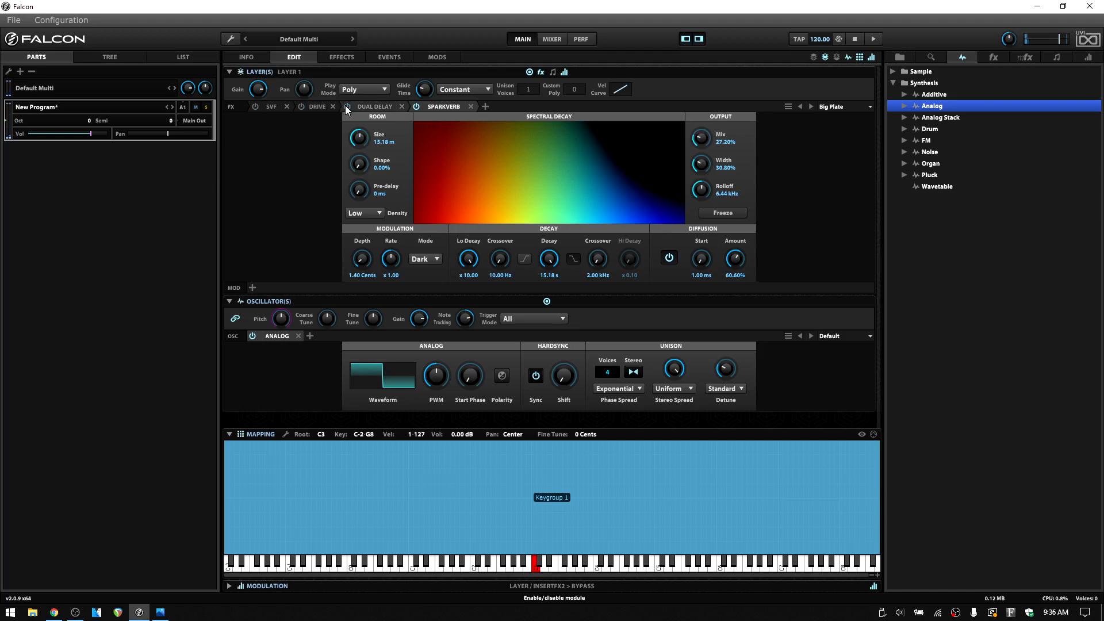
{"action": "left_click", "coordinate": [415, 107]}
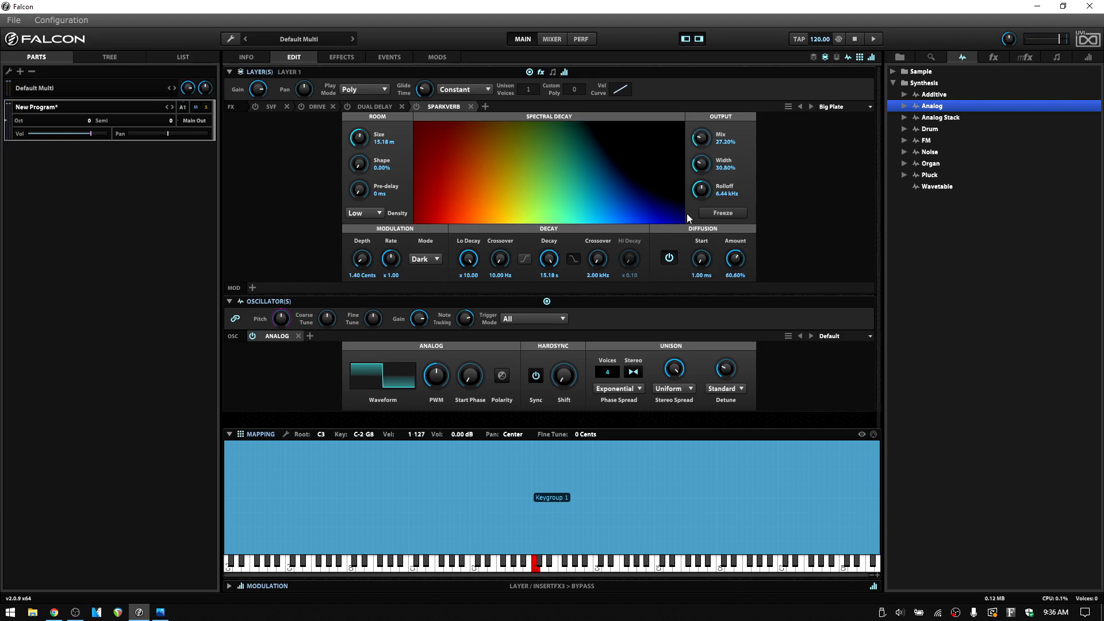
- Browse the preset categories of SparkVerb and Dual Delay without changing the loaded presets
{"action": "left_click", "coordinate": [871, 107]}
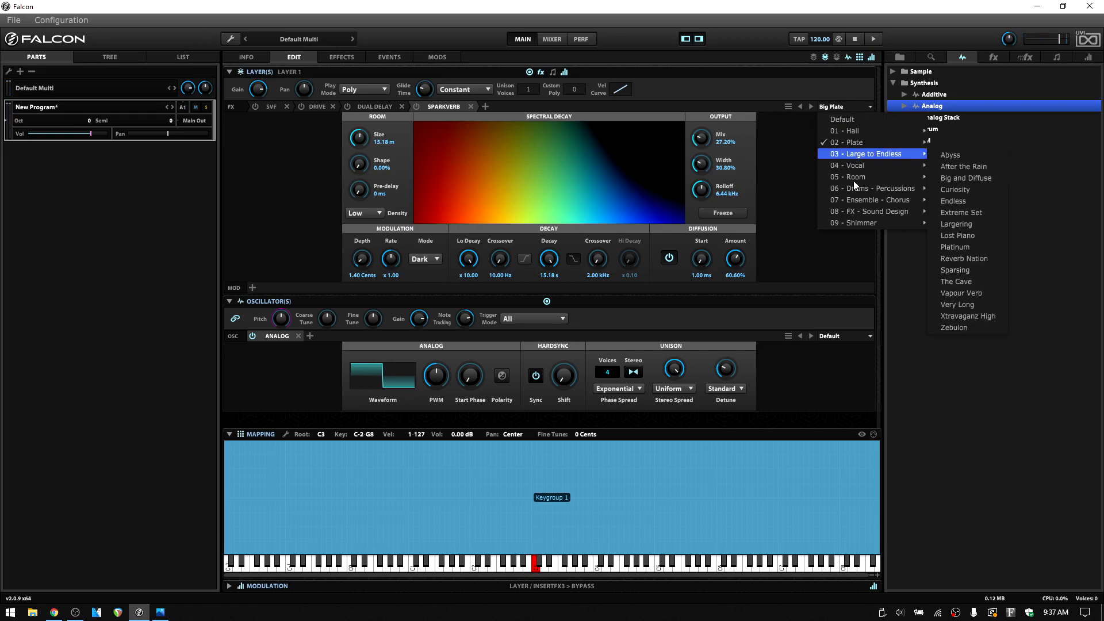
{"action": "mouse_move", "coordinate": [856, 188]}
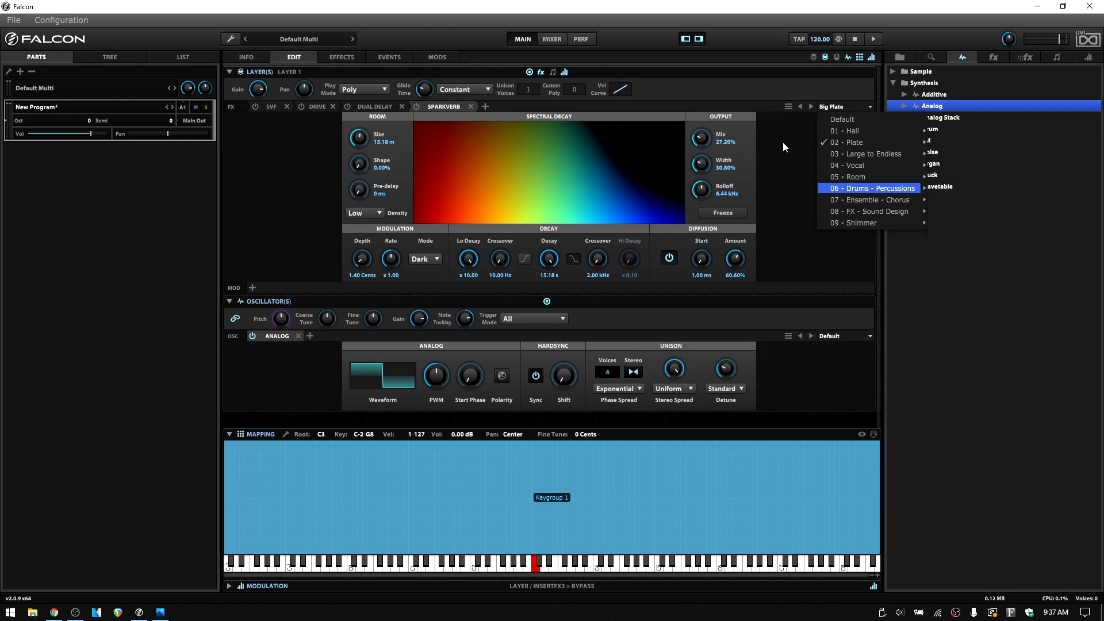
{"action": "left_click", "coordinate": [729, 76]}
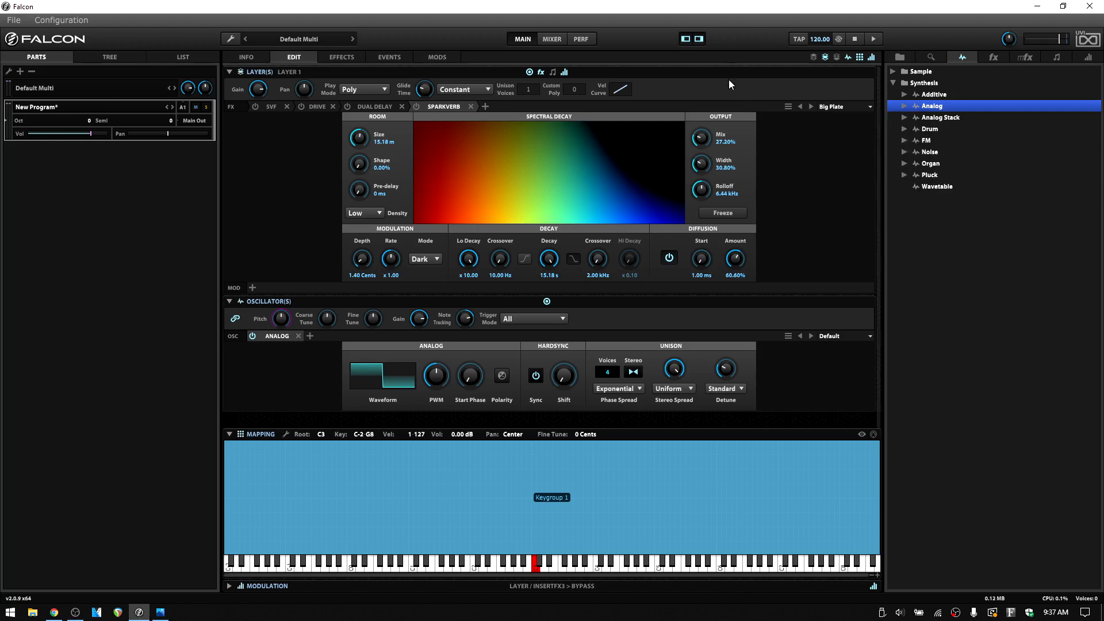
{"action": "left_click", "coordinate": [371, 106]}
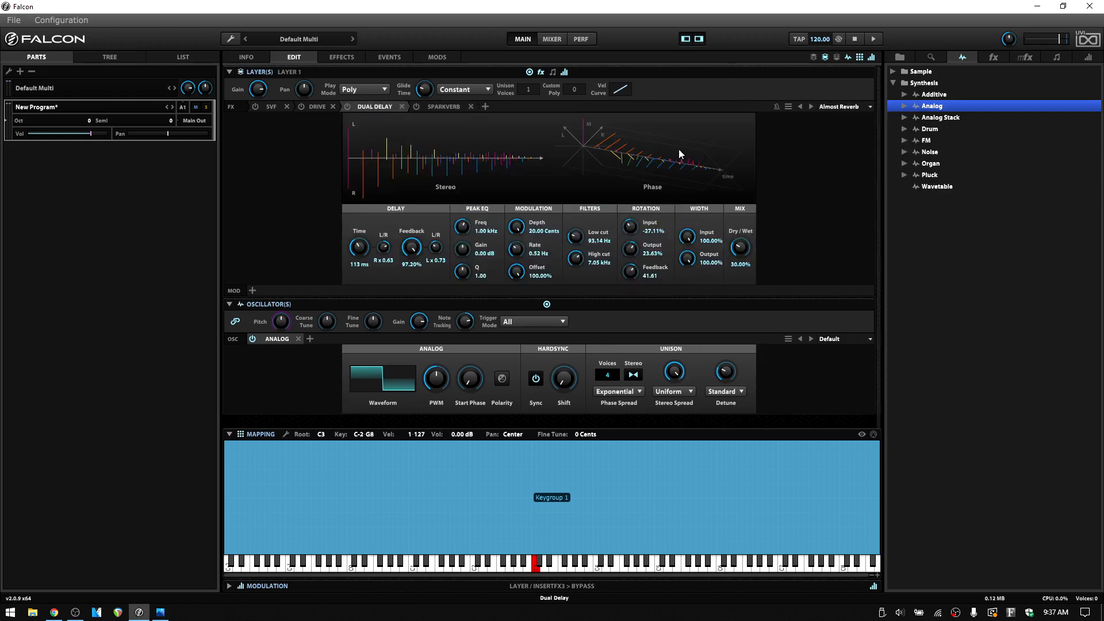
{"action": "left_click", "coordinate": [870, 107]}
{"action": "mouse_move", "coordinate": [860, 142]}
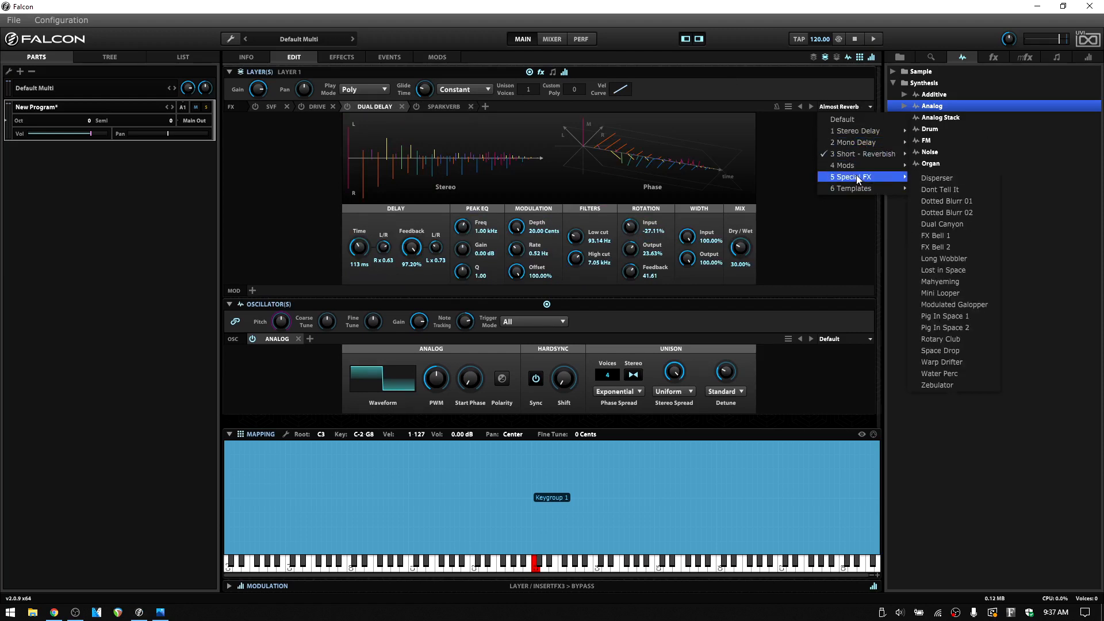
{"action": "left_click", "coordinate": [739, 91]}
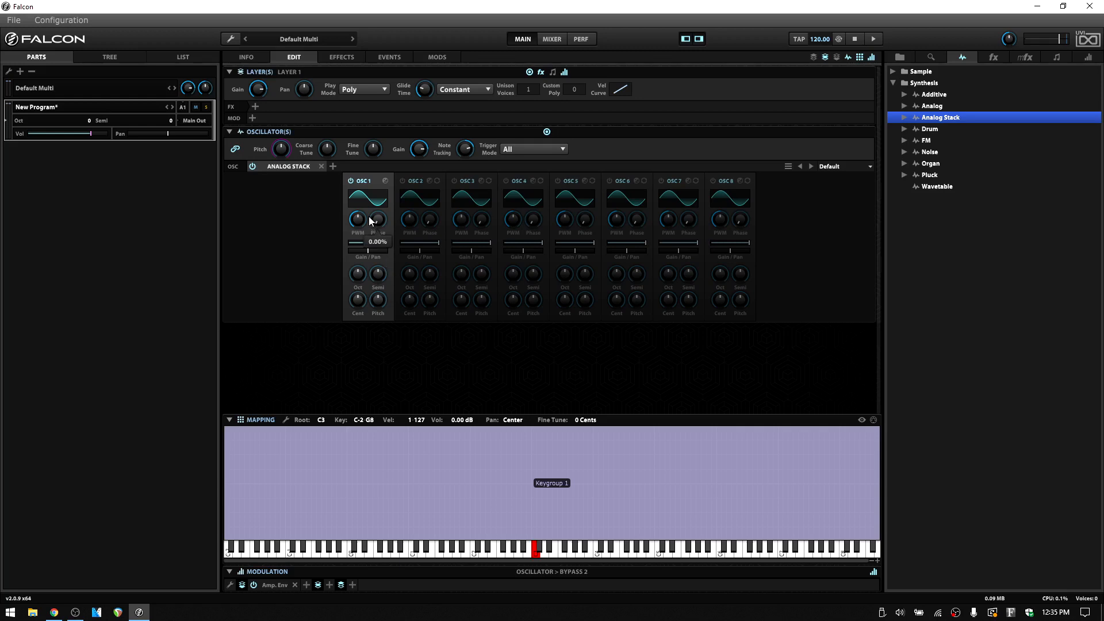
- Try switching oscillators 1, 2 and 3 on and off and flipping oscillator 1's polarity, ending with only oscillator 1 enabled
{"action": "left_click", "coordinate": [350, 181]}
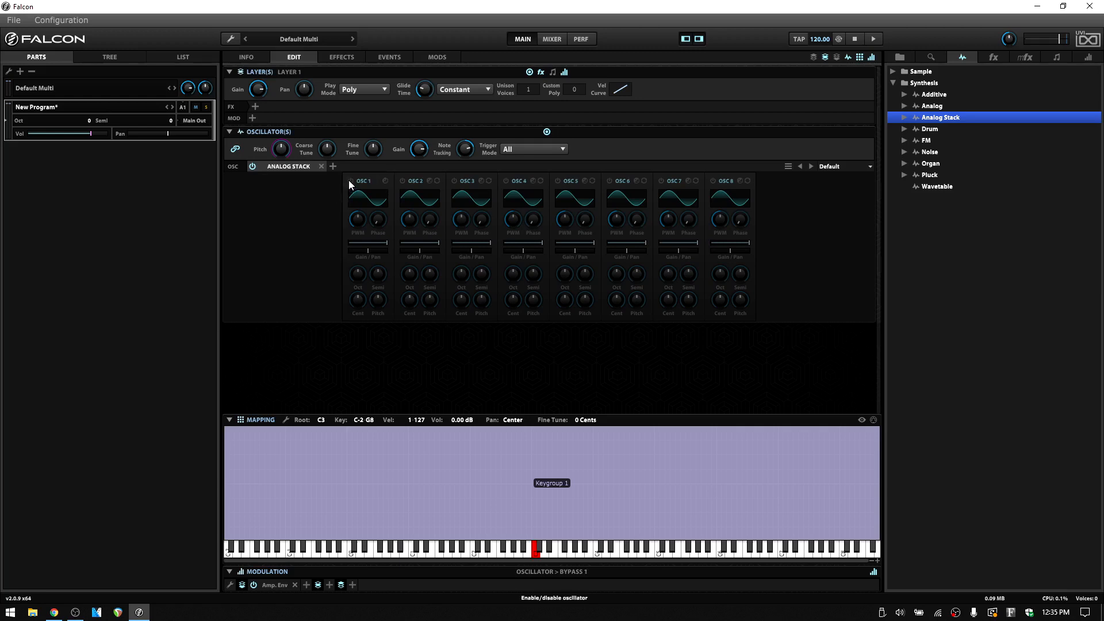
{"action": "left_click", "coordinate": [403, 181]}
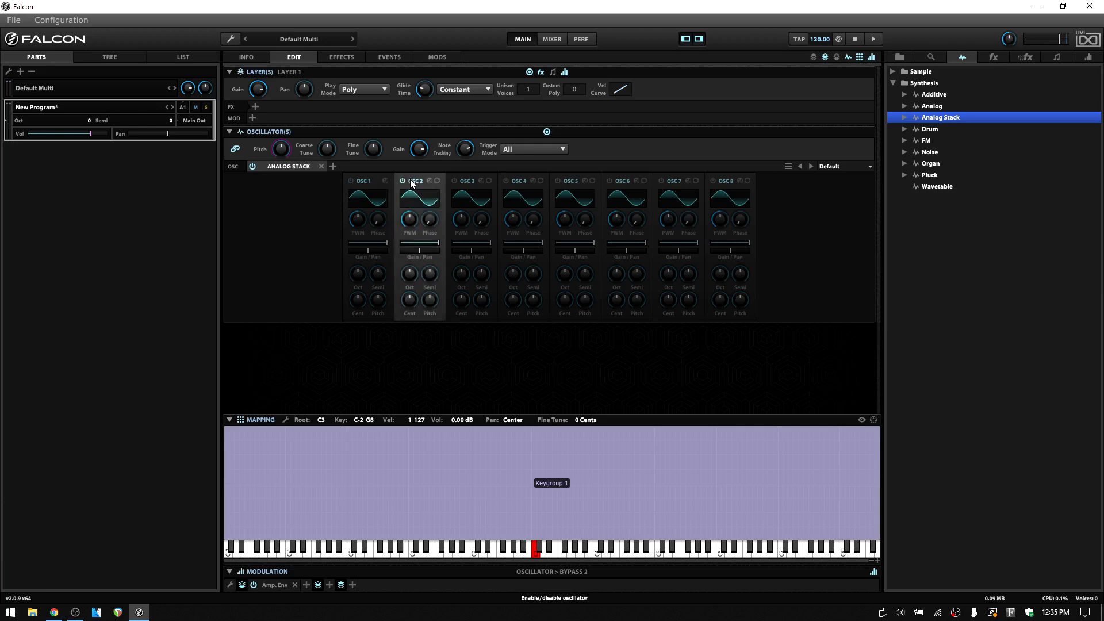
{"action": "left_click", "coordinate": [454, 180]}
{"action": "left_click", "coordinate": [454, 180]}
{"action": "left_click", "coordinate": [403, 180]}
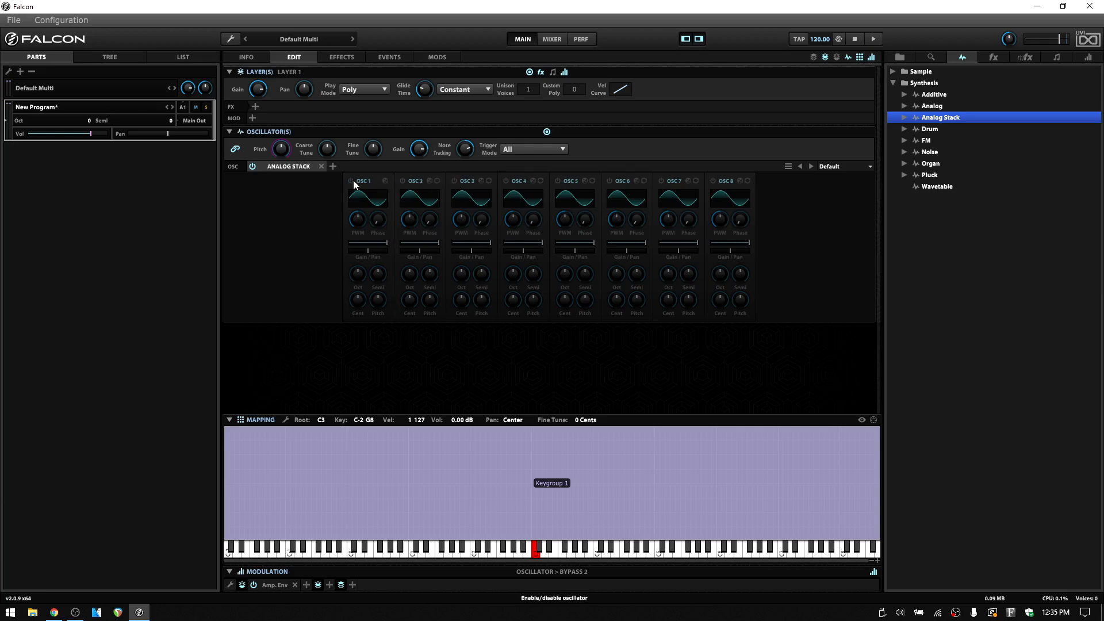
{"action": "left_click", "coordinate": [351, 181]}
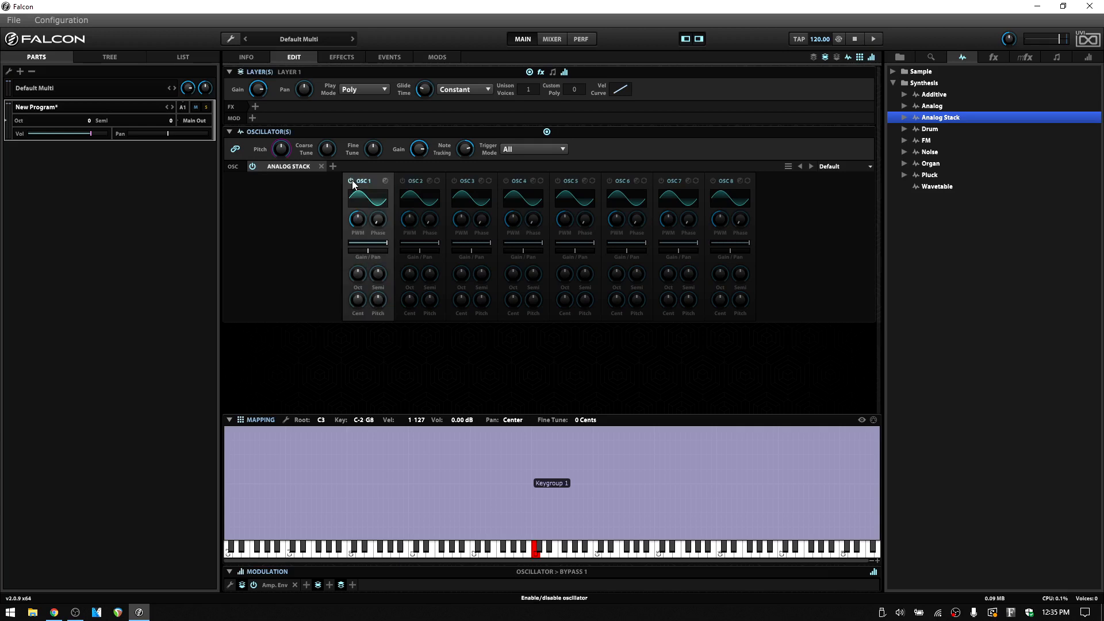
{"action": "left_click", "coordinate": [385, 181]}
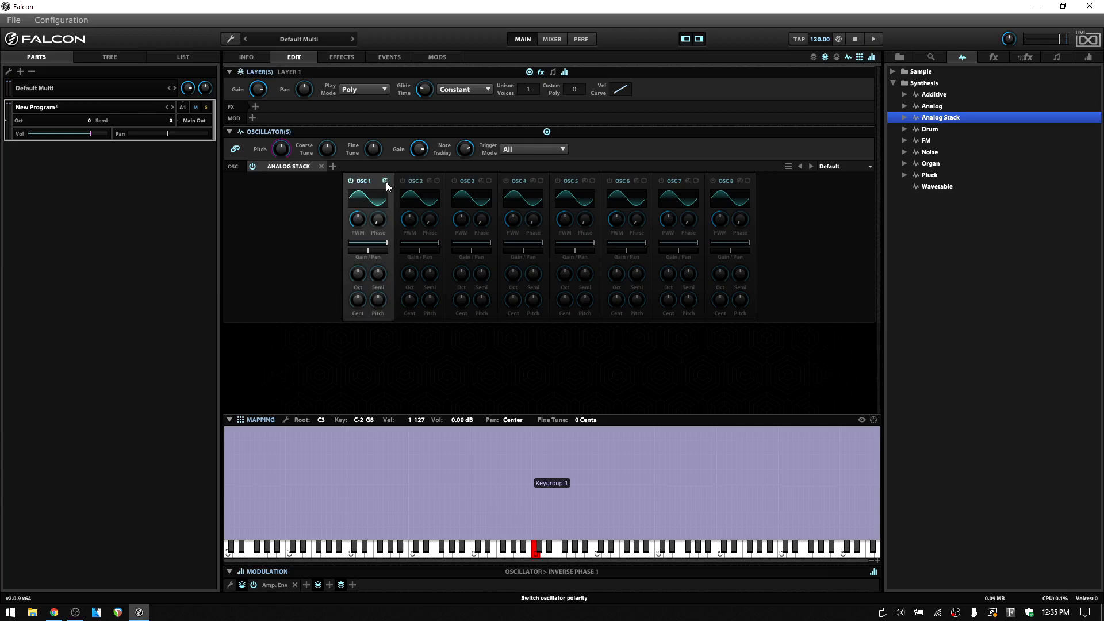
{"action": "left_click", "coordinate": [403, 180]}
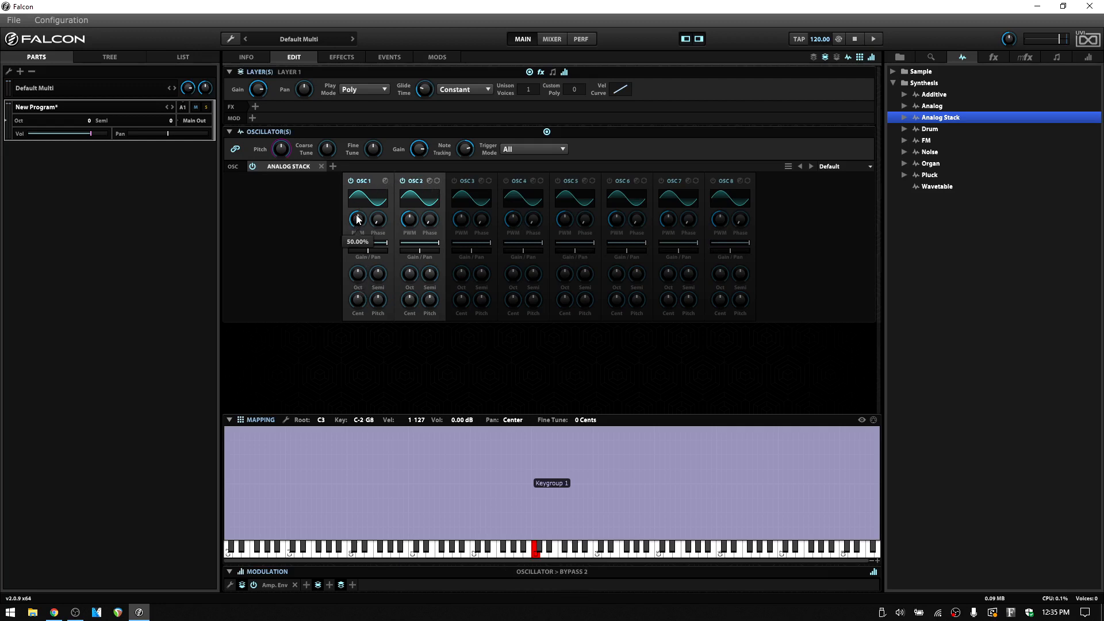
{"action": "left_click", "coordinate": [402, 180]}
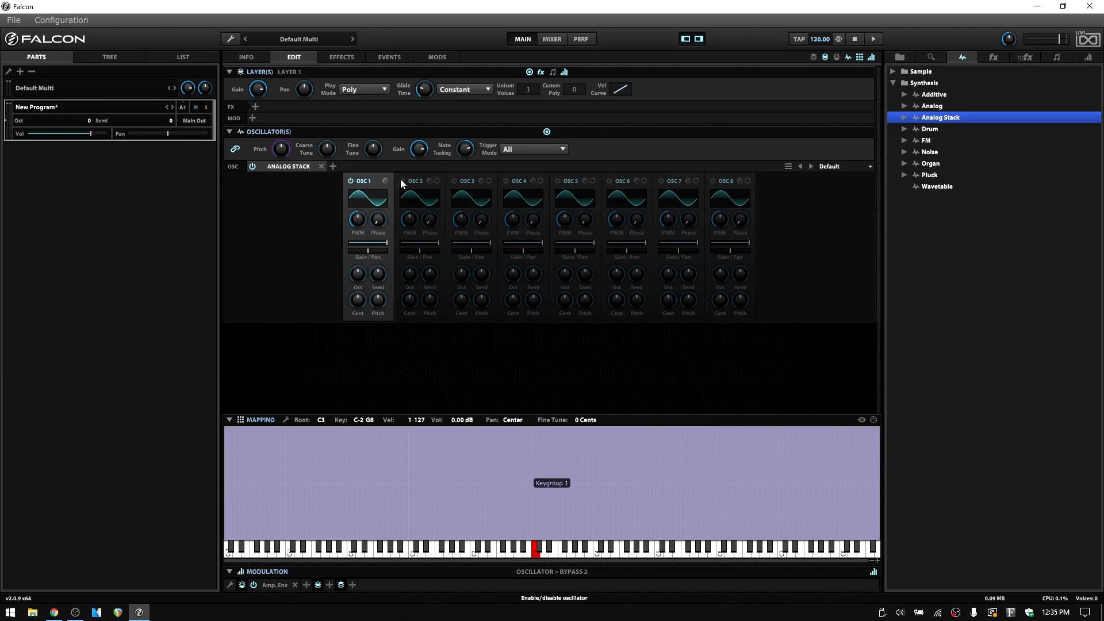
- Set oscillator 1's waveform to Square and add a Spectrum Analyzer to the layer's effects
{"action": "left_click", "coordinate": [368, 199]}
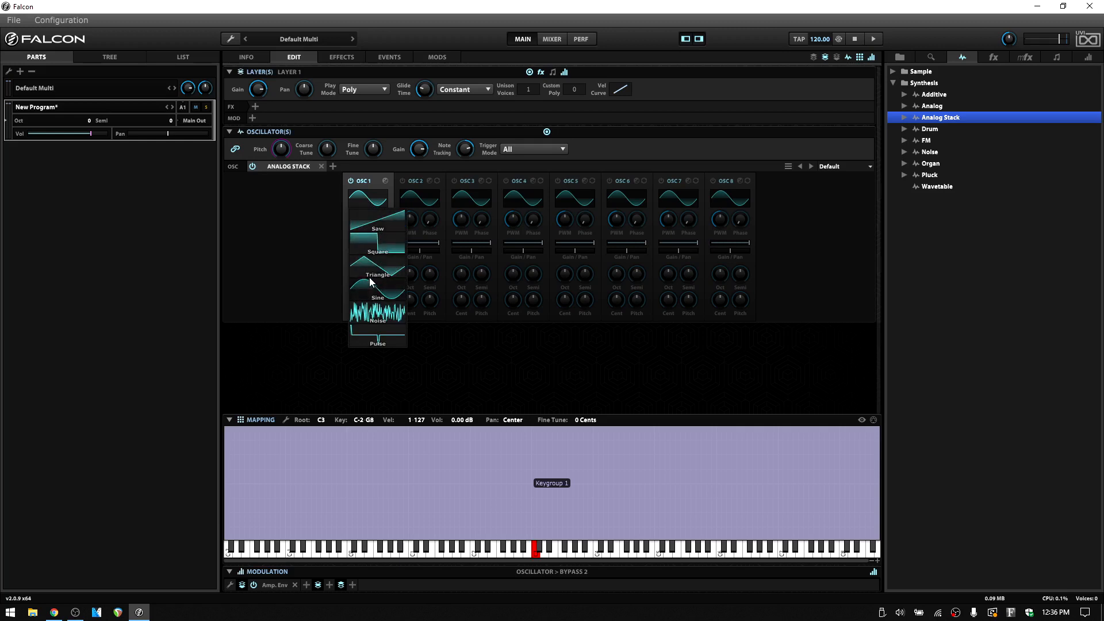
{"action": "left_click", "coordinate": [374, 246]}
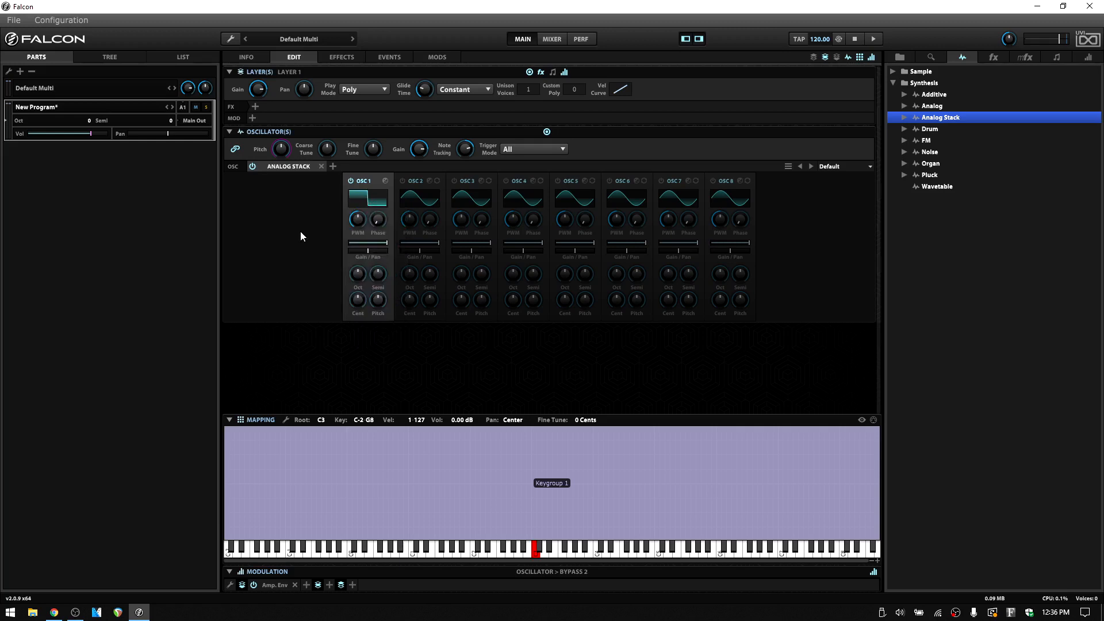
{"action": "left_click", "coordinate": [256, 106]}
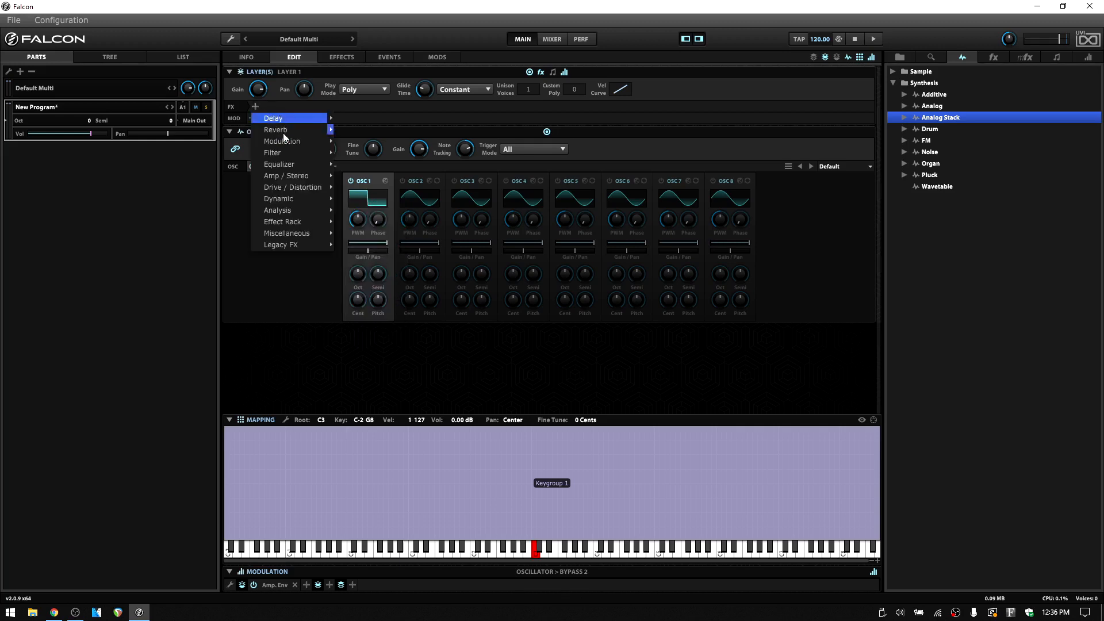
{"action": "mouse_move", "coordinate": [312, 210]}
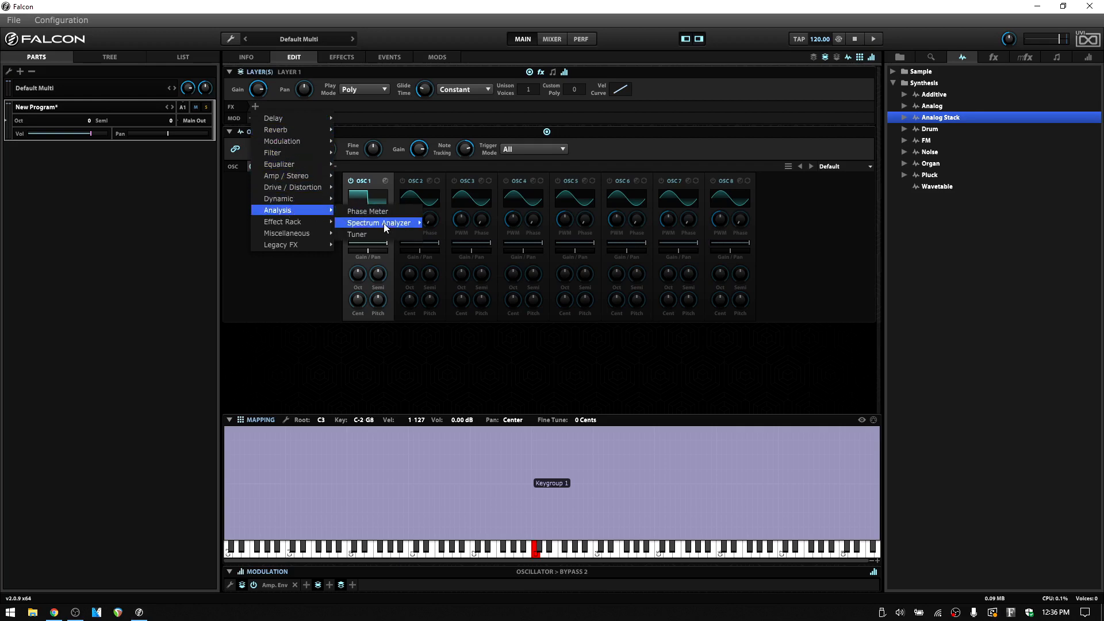
{"action": "mouse_move", "coordinate": [384, 223]}
{"action": "left_click", "coordinate": [450, 229]}
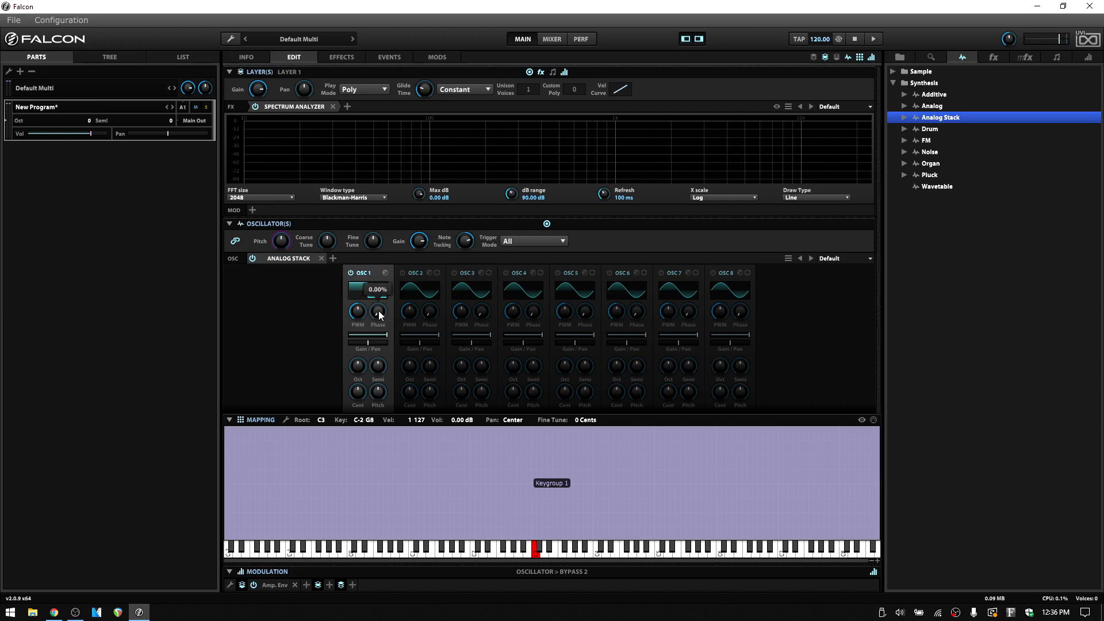
- Adjust the pulse width and start phase of oscillator 1's square wave
{"action": "mouse_move", "coordinate": [361, 311]}
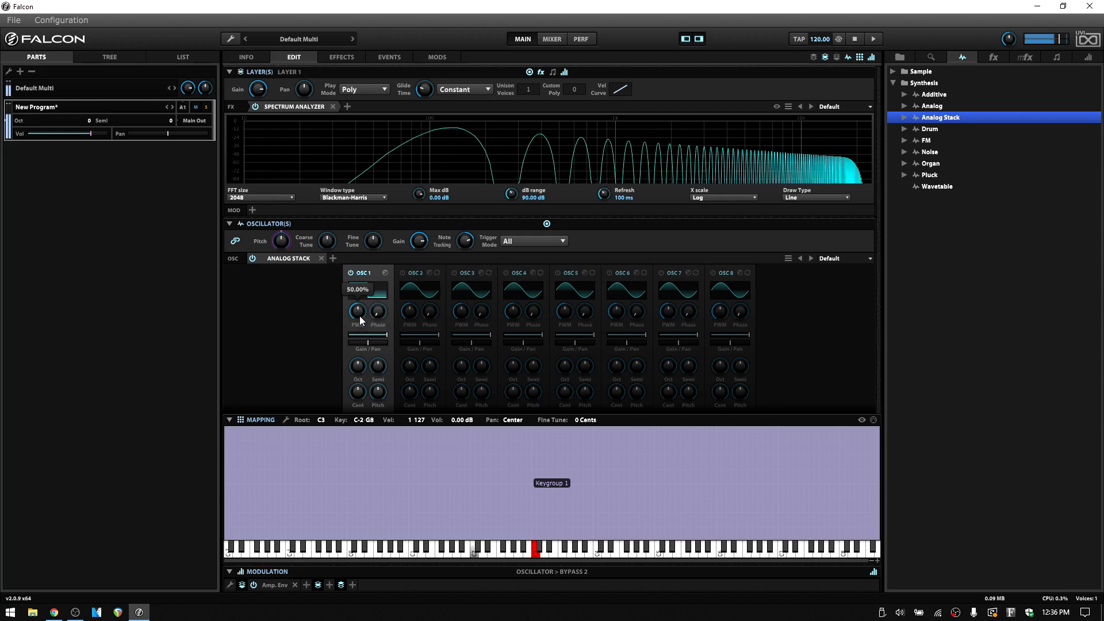
{"action": "mouse_move", "coordinate": [360, 315]}
{"action": "left_mouse_down"}
{"action": "mouse_move", "coordinate": [363, 267]}
{"action": "mouse_move", "coordinate": [367, 313]}
{"action": "left_mouse_up"}
{"action": "left_click", "coordinate": [381, 315]}
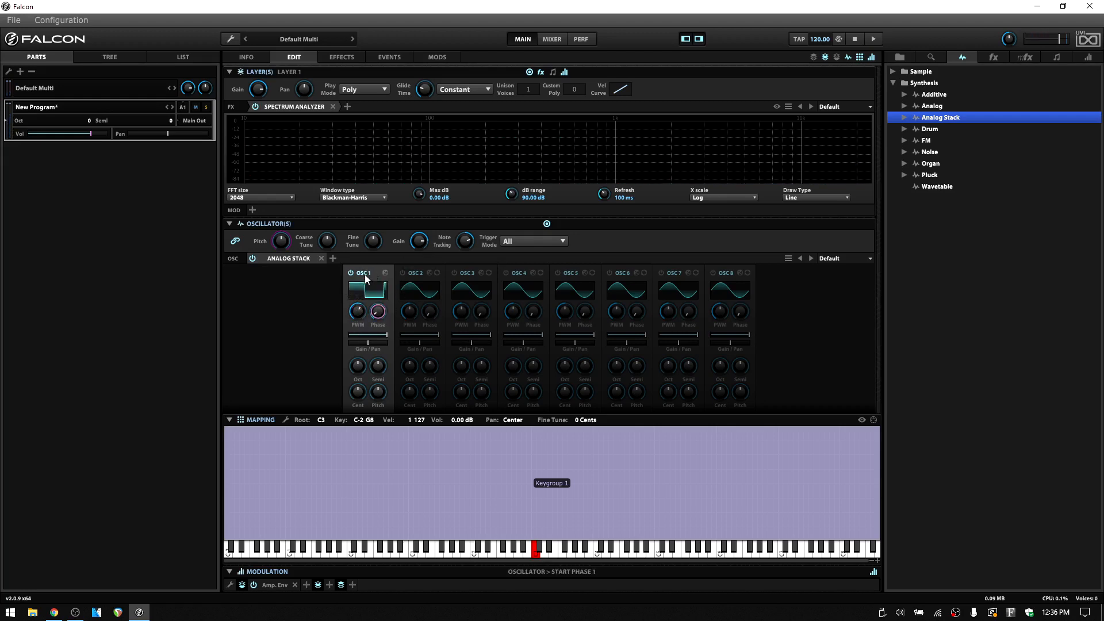
{"action": "left_click_drag", "start_coordinate": [381, 325], "coordinate": [392, 285]}
{"action": "left_click_drag", "start_coordinate": [389, 324], "coordinate": [336, 322]}
- Enable oscillator 2, cut oscillator 1's gain to -oo dB and raise it back to about the middle of its range
{"action": "left_click", "coordinate": [402, 273]}
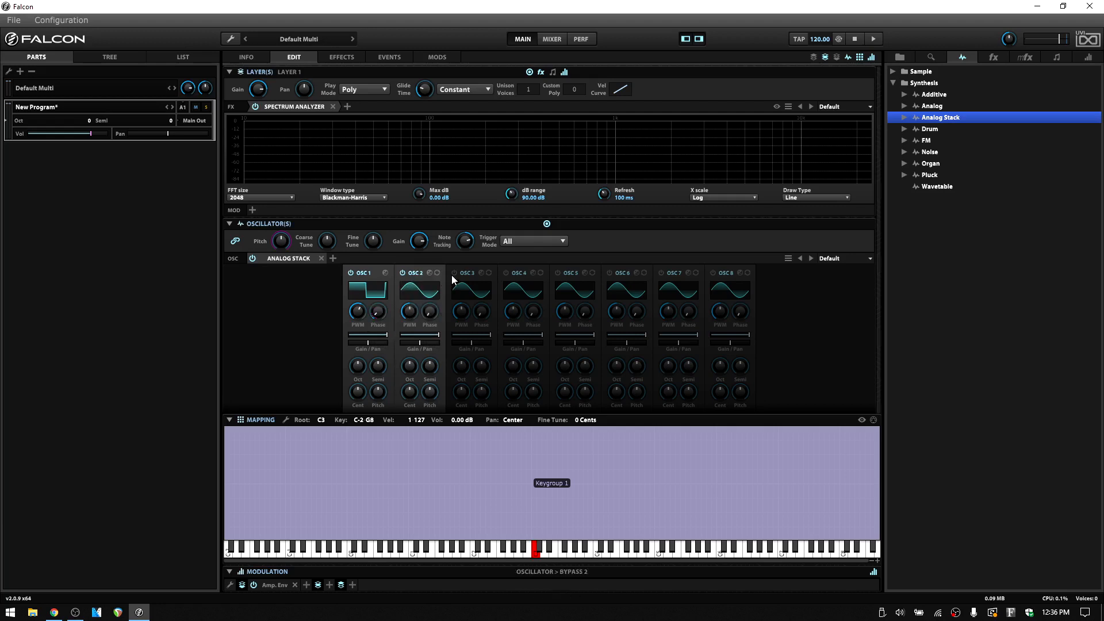
{"action": "mouse_move", "coordinate": [436, 370]}
{"action": "left_click_drag", "start_coordinate": [388, 333], "coordinate": [340, 335]}
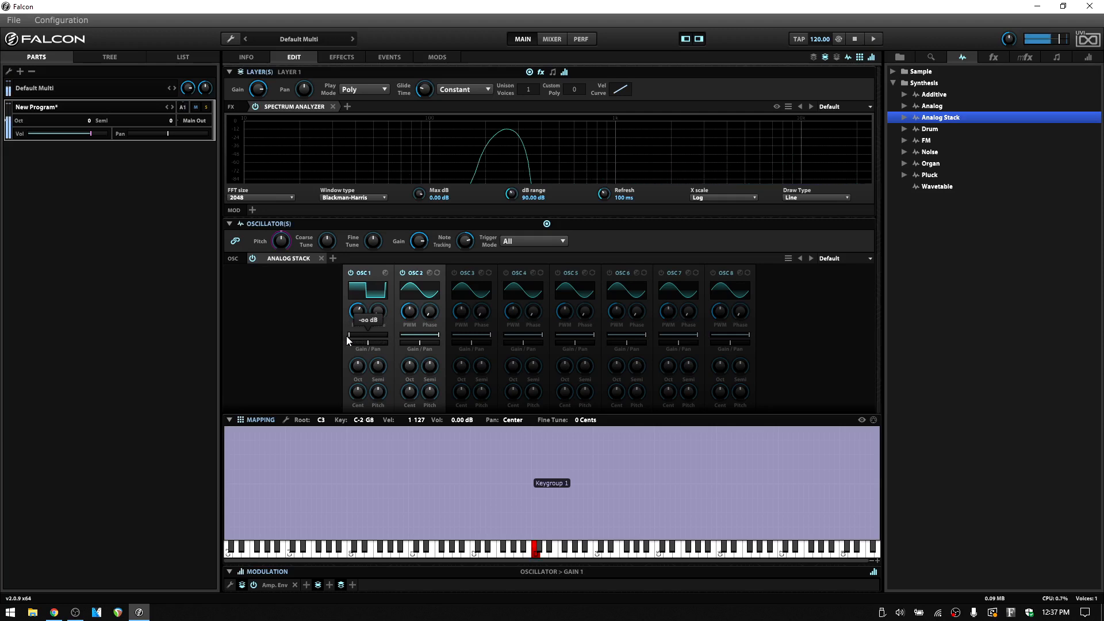
{"action": "left_click_drag", "start_coordinate": [346, 336], "coordinate": [371, 336]}
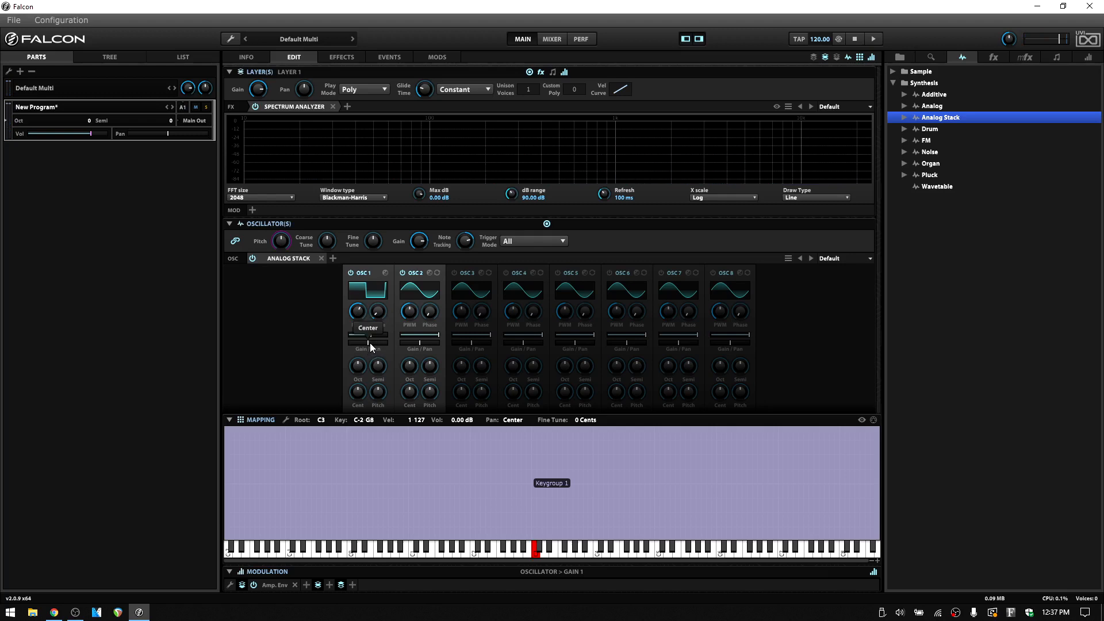
- Try panning oscillator 1 to the left and oscillator 2 to the right, and return both pans to center
{"action": "left_click_drag", "start_coordinate": [371, 342], "coordinate": [365, 341]}
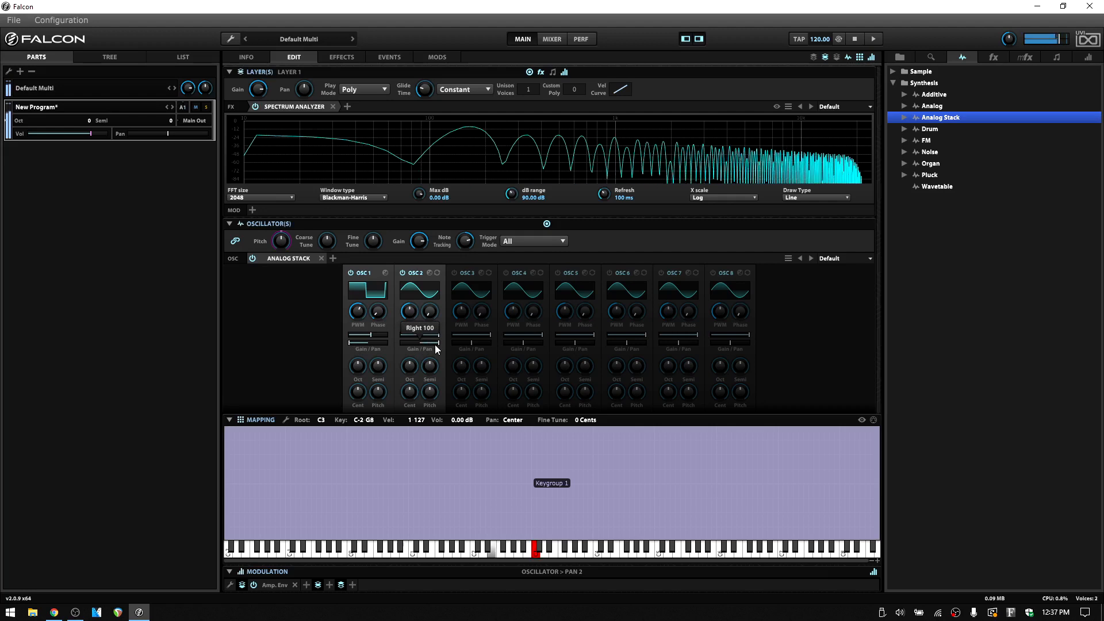
{"action": "left_click_drag", "start_coordinate": [437, 342], "coordinate": [427, 342]}
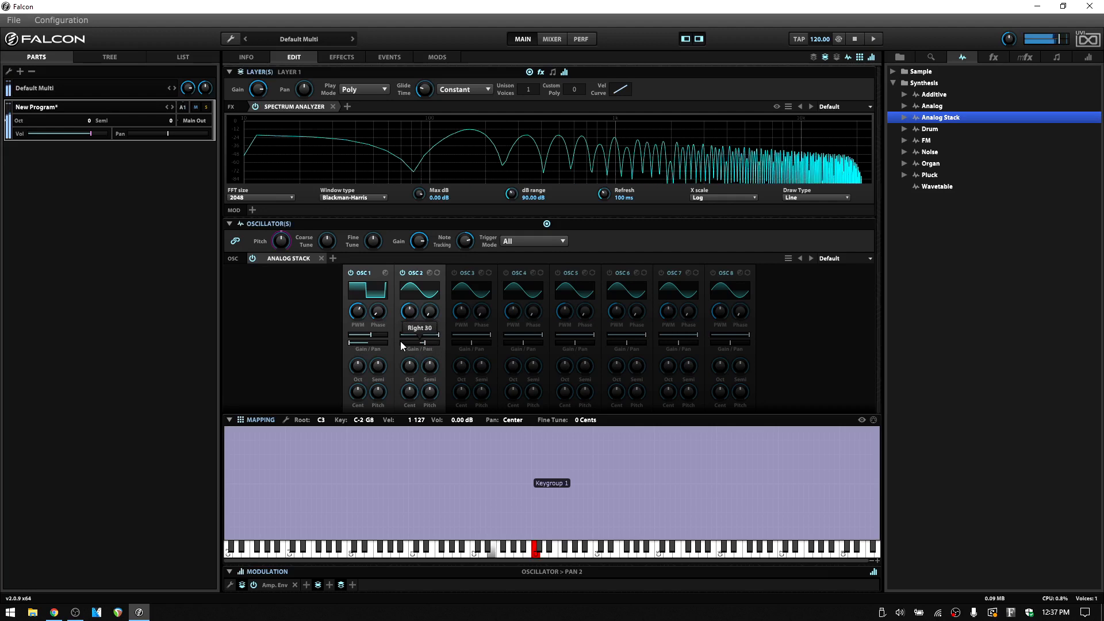
{"action": "left_click_drag", "start_coordinate": [354, 343], "coordinate": [367, 343]}
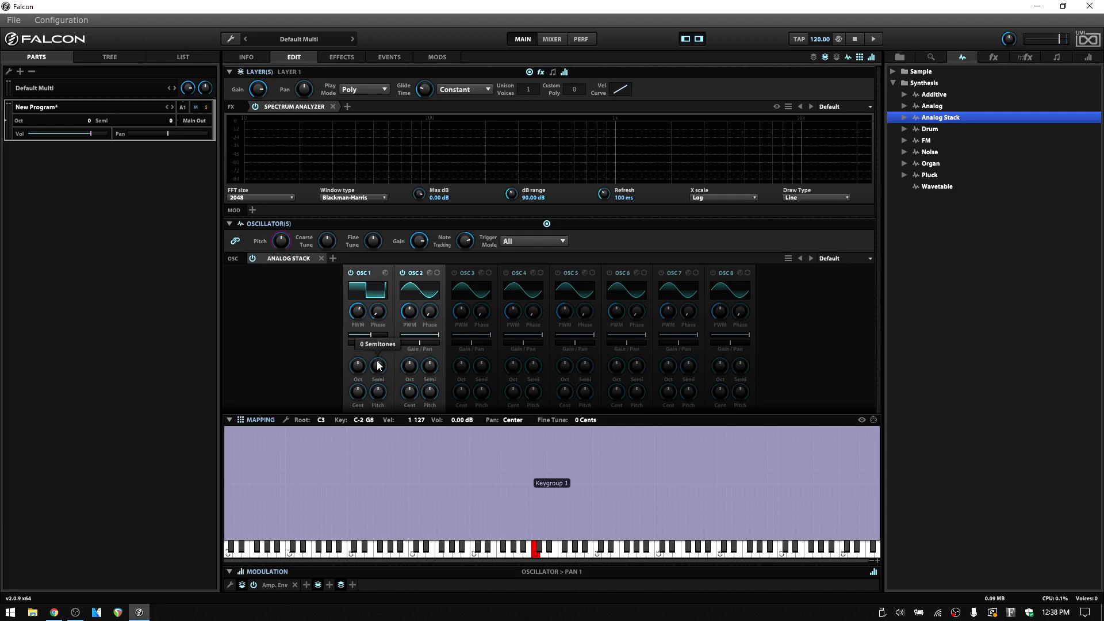
{"action": "mouse_move", "coordinate": [379, 363]}
- Delete the current keygroup and load the Analog Stack preset Pad Sus2 into the empty key mapping
{"action": "left_click", "coordinate": [904, 118]}
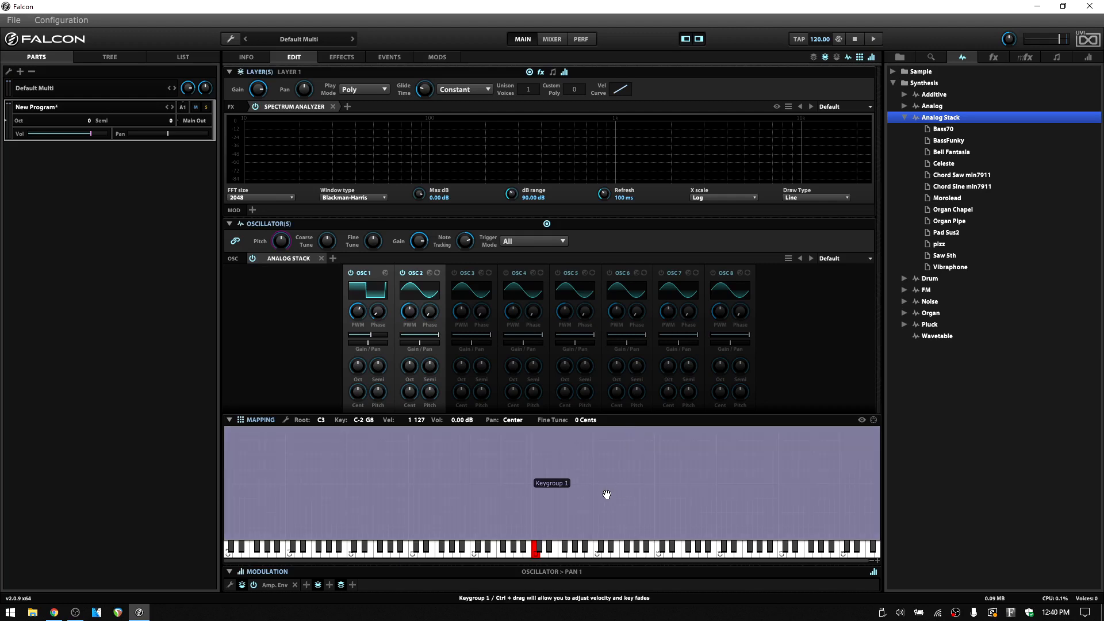
{"action": "key", "text": "Delete"}
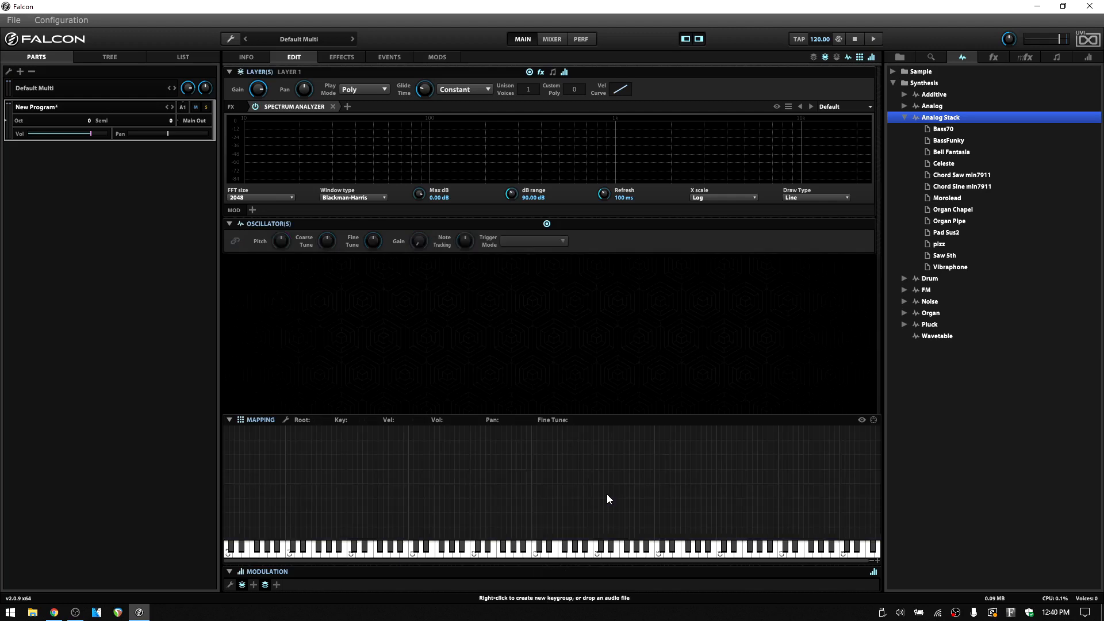
{"action": "left_click", "coordinate": [952, 234]}
{"action": "left_click_drag", "start_coordinate": [951, 233], "coordinate": [545, 430]}
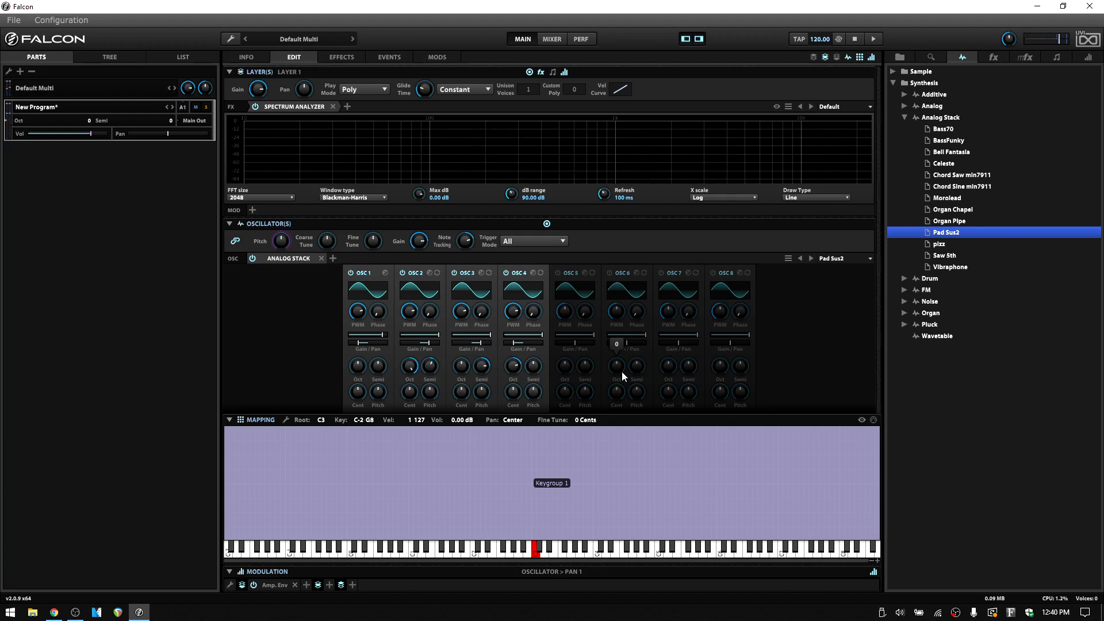
- Replace the layer's Spectrum Analyzer with a Dual Delay using the Dark Little Room preset from the Short - Reverbish category
{"action": "left_click", "coordinate": [333, 106]}
{"action": "left_click", "coordinate": [254, 107]}
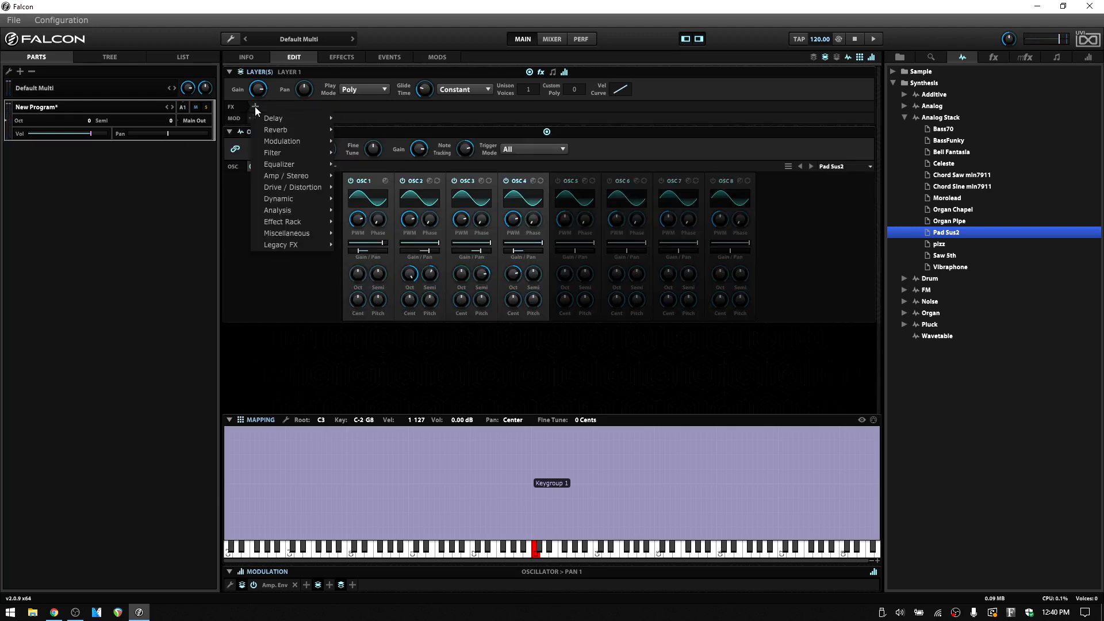
{"action": "mouse_move", "coordinate": [278, 118]}
{"action": "mouse_move", "coordinate": [391, 130]}
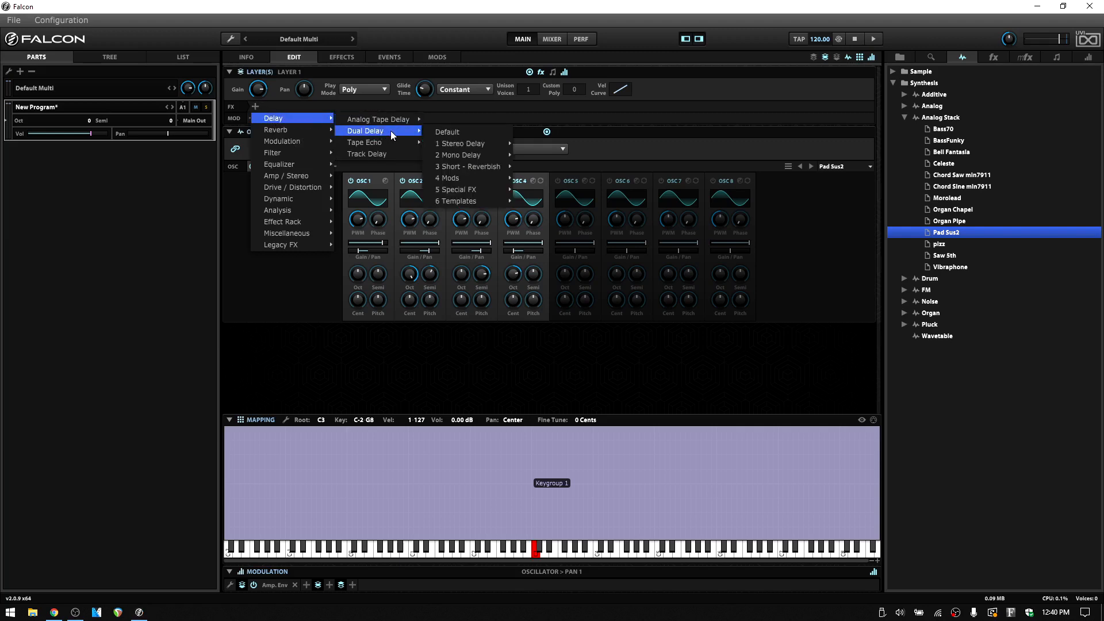
{"action": "mouse_move", "coordinate": [464, 177]}
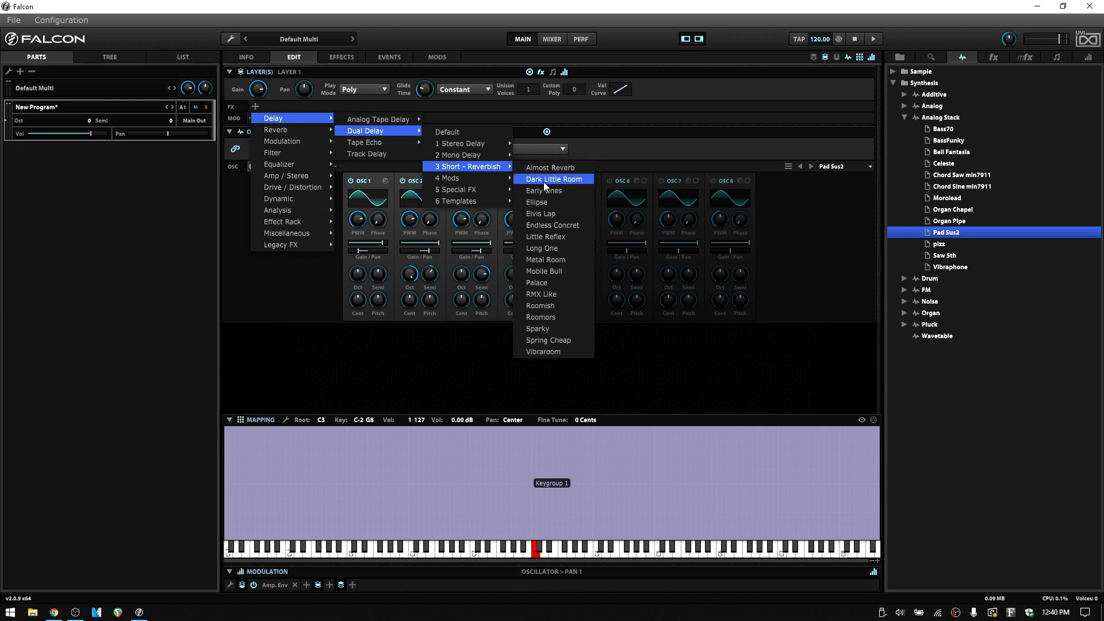
{"action": "left_click", "coordinate": [543, 180]}
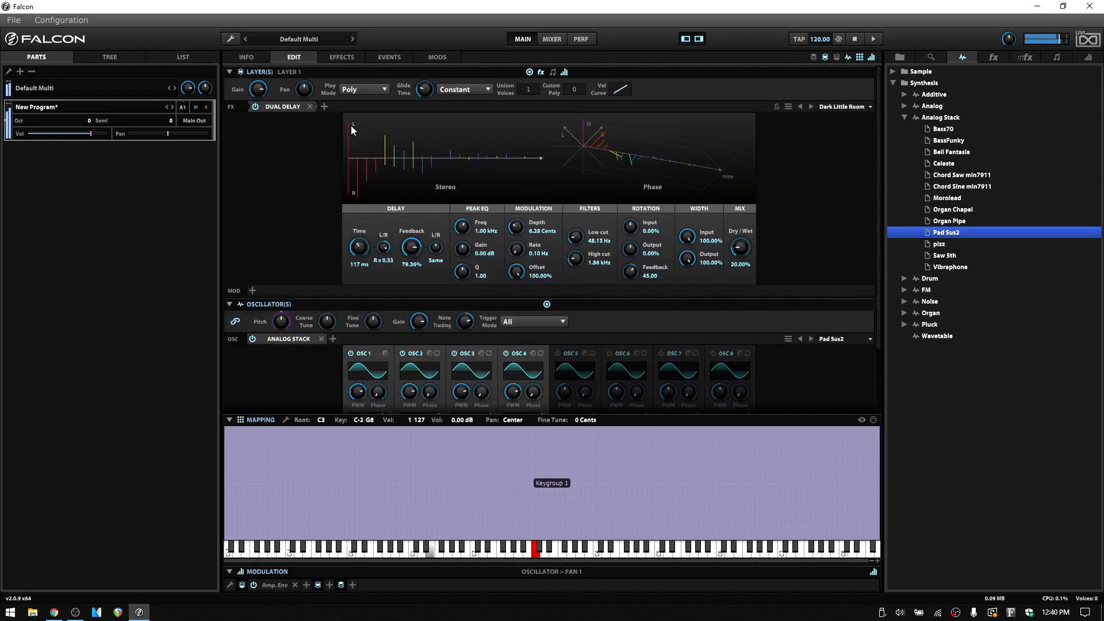
- Add a SparkVerb after the Dual Delay with the Curiosity preset from Large to Endless and set its mix to 38.09%
{"action": "left_click", "coordinate": [329, 107]}
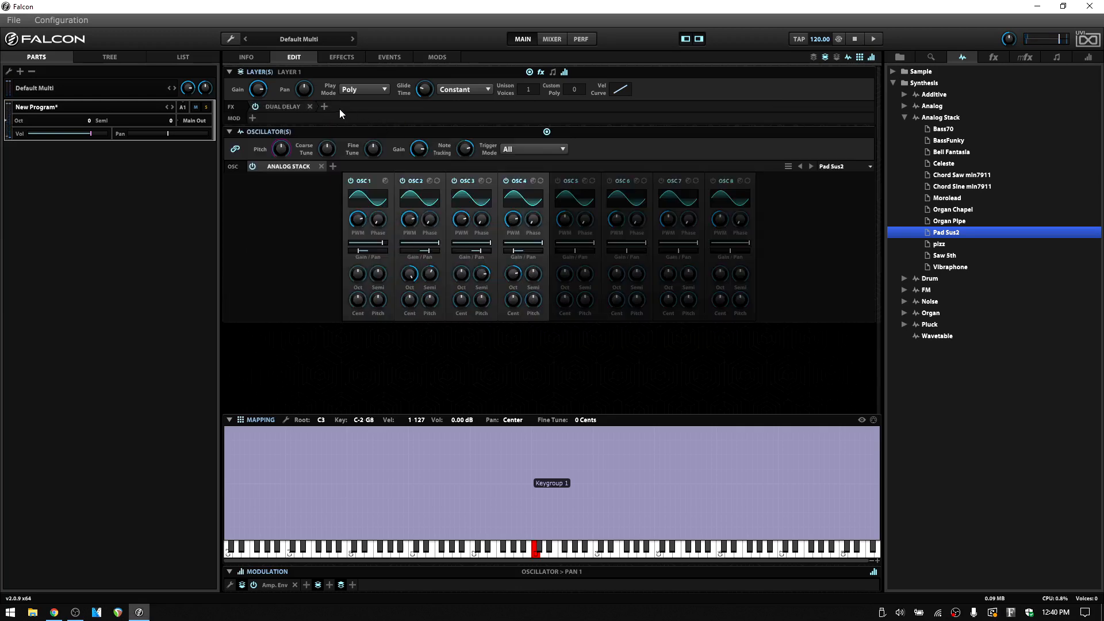
{"action": "left_click", "coordinate": [325, 107]}
{"action": "mouse_move", "coordinate": [371, 130]}
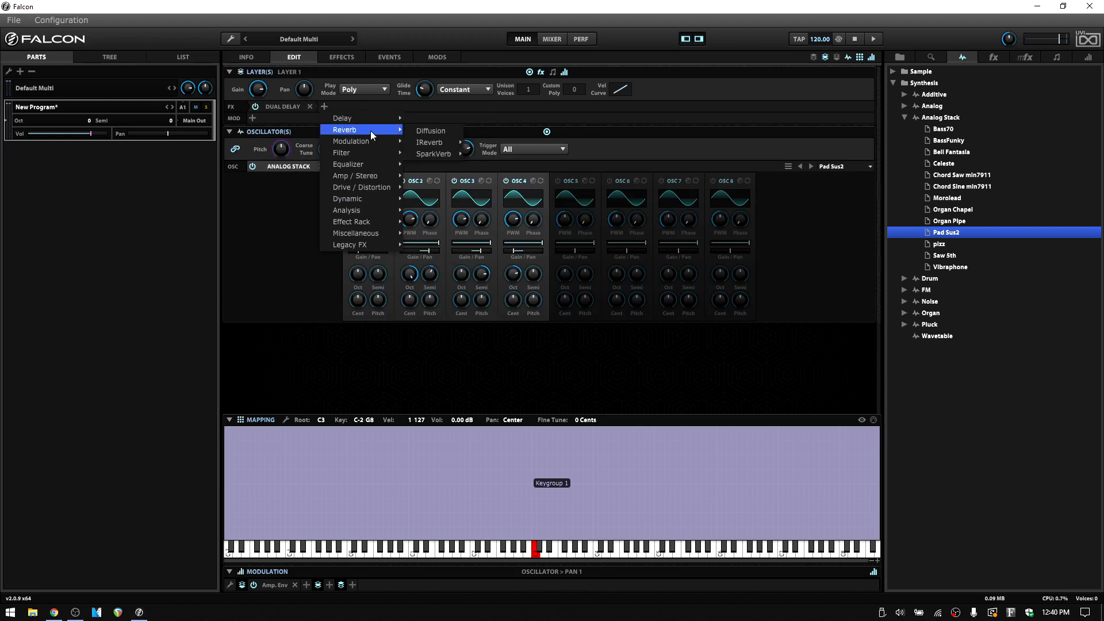
{"action": "mouse_move", "coordinate": [434, 146]}
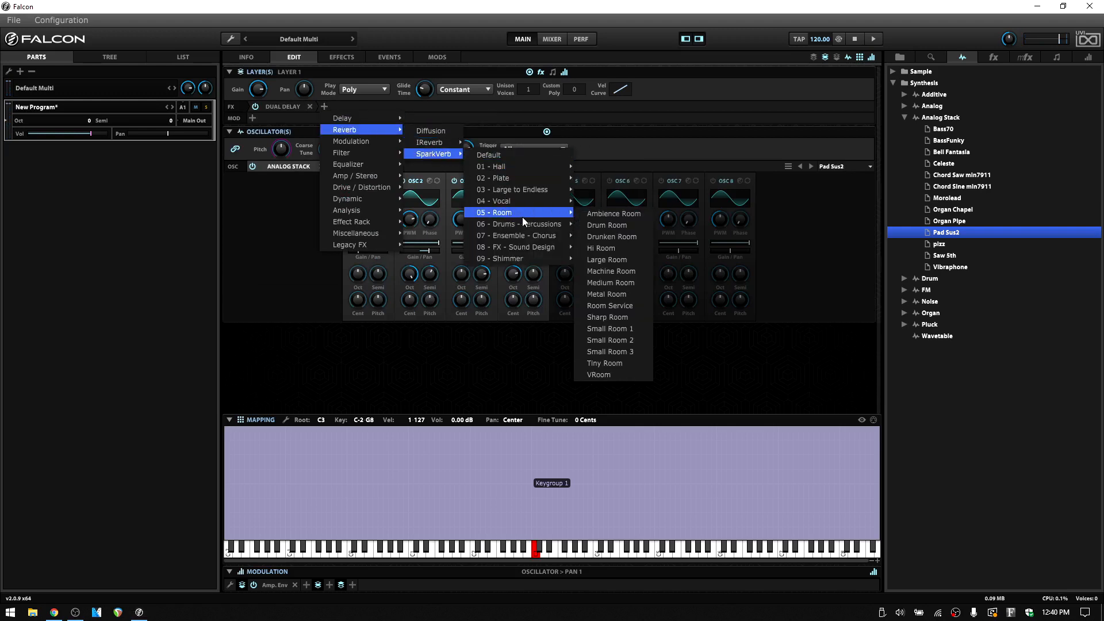
{"action": "mouse_move", "coordinate": [533, 212]}
{"action": "mouse_move", "coordinate": [534, 190]}
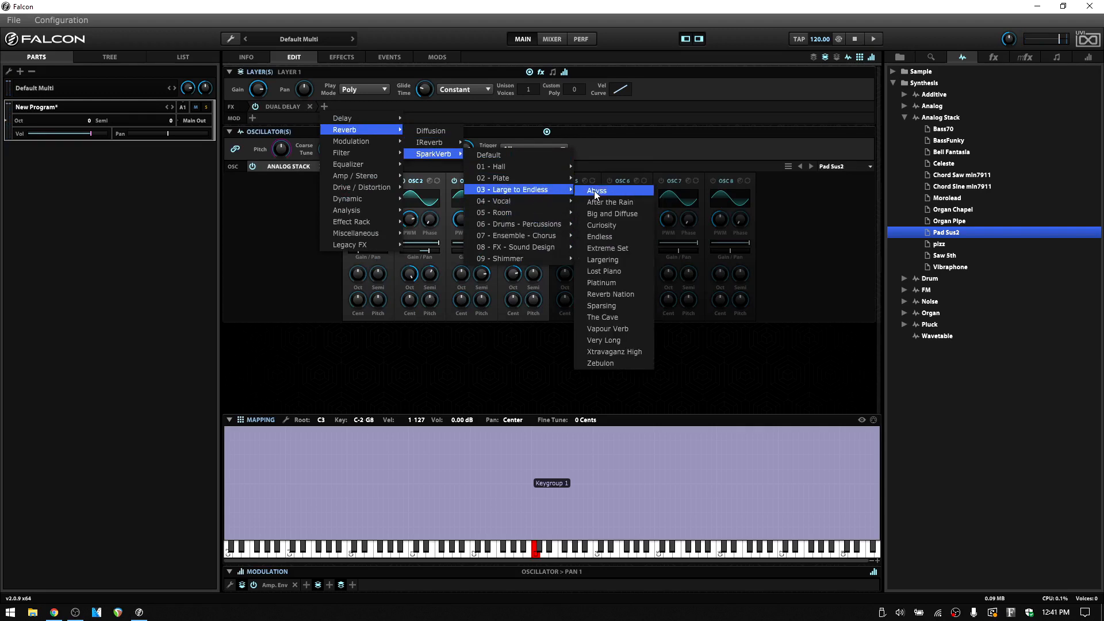
{"action": "left_click", "coordinate": [615, 226]}
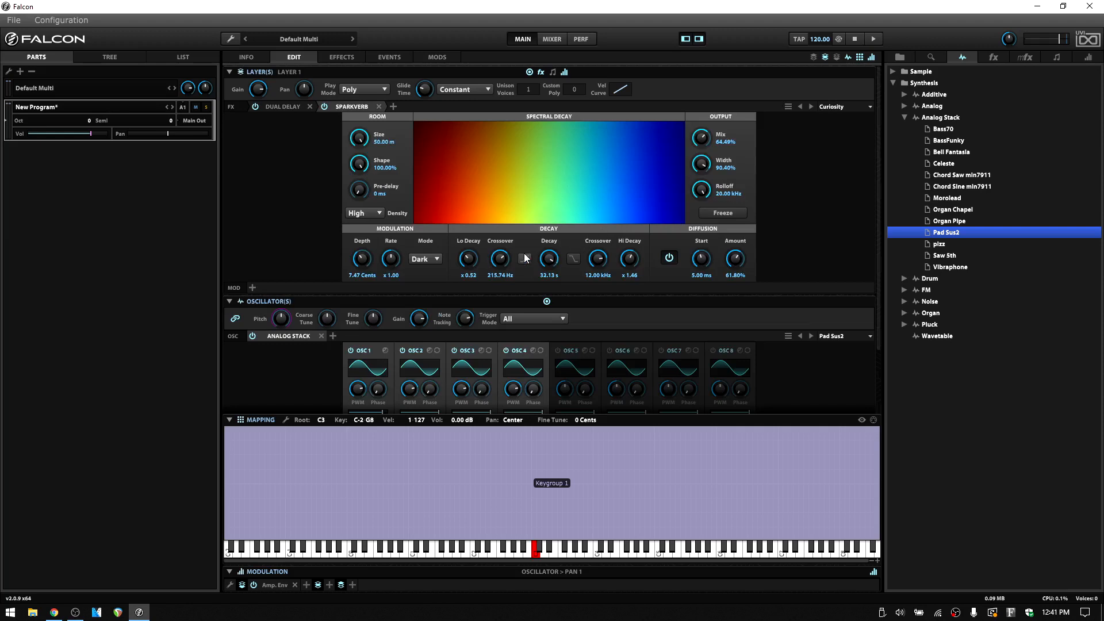
{"action": "left_click", "coordinate": [703, 139]}
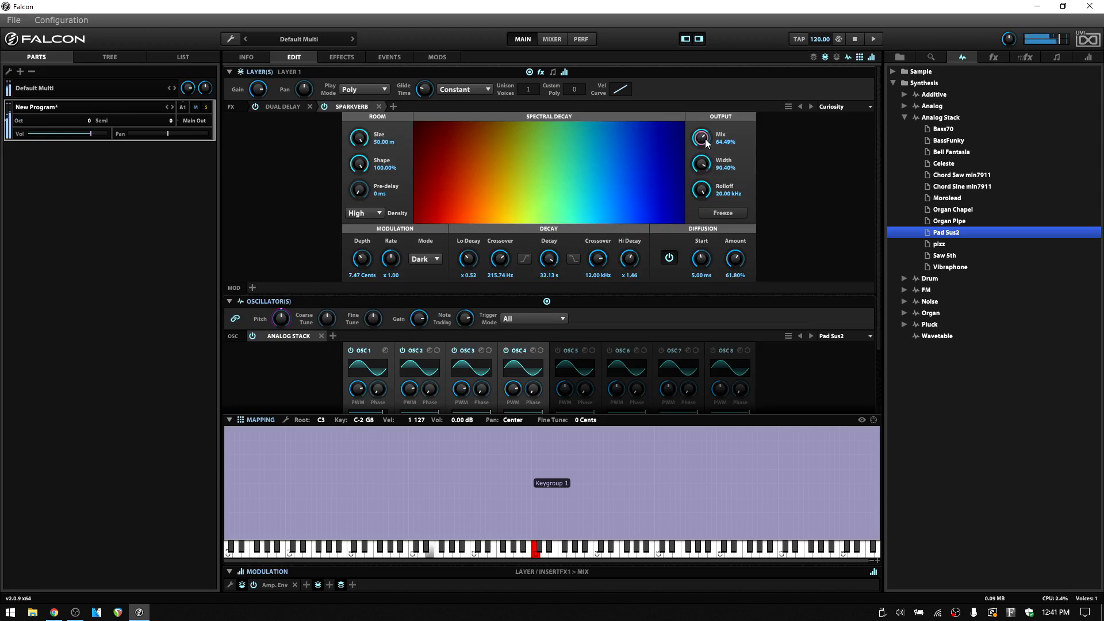
{"action": "left_click_drag", "start_coordinate": [708, 163], "coordinate": [712, 177]}
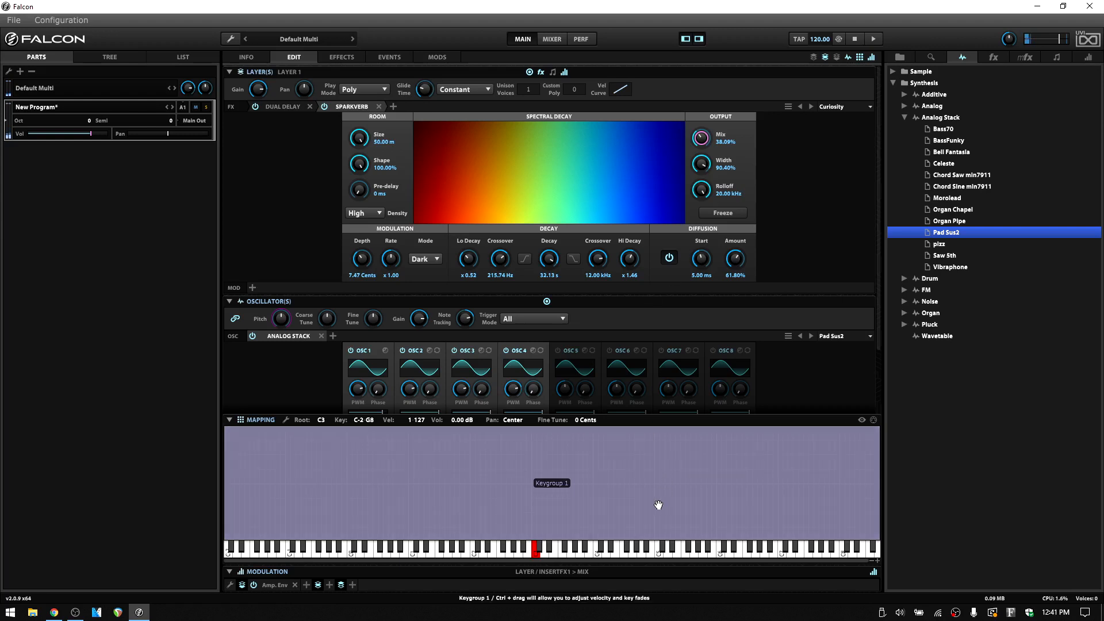
- Delete the Pad Sus2 keygroup and load the Analog Stack preset Bell Fantasia in its place
{"action": "key", "text": "Delete"}
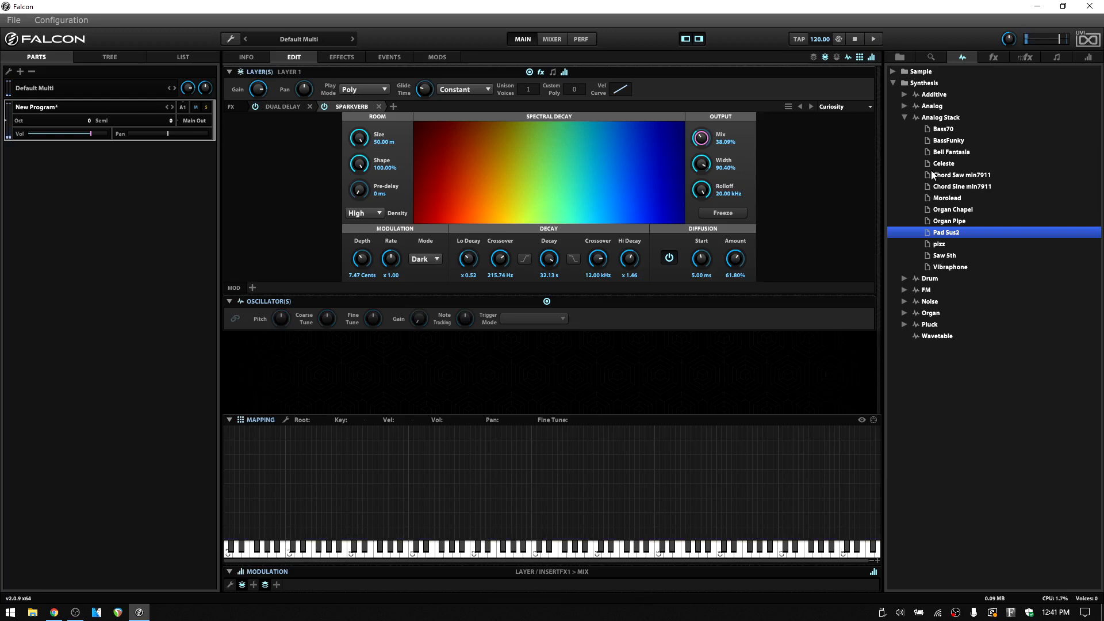
{"action": "left_click_drag", "start_coordinate": [945, 159], "coordinate": [535, 430]}
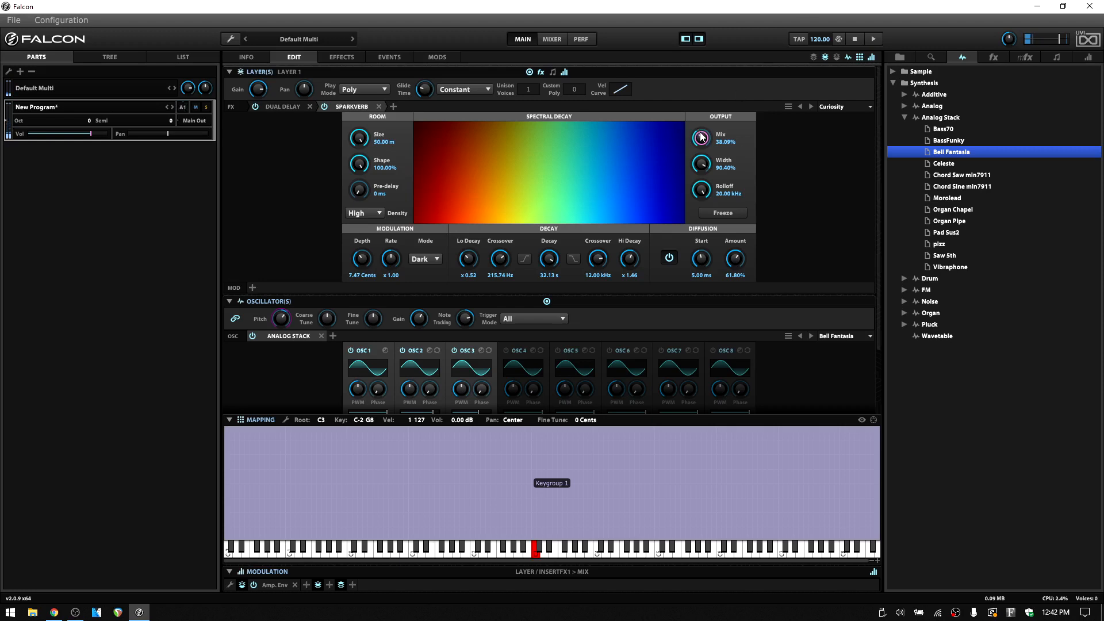
- Set the SparkVerb mix to 13.69% and replace the Bell Fantasia keygroup with the Analog Stack preset Morolead
{"action": "left_click_drag", "start_coordinate": [701, 138], "coordinate": [703, 171]}
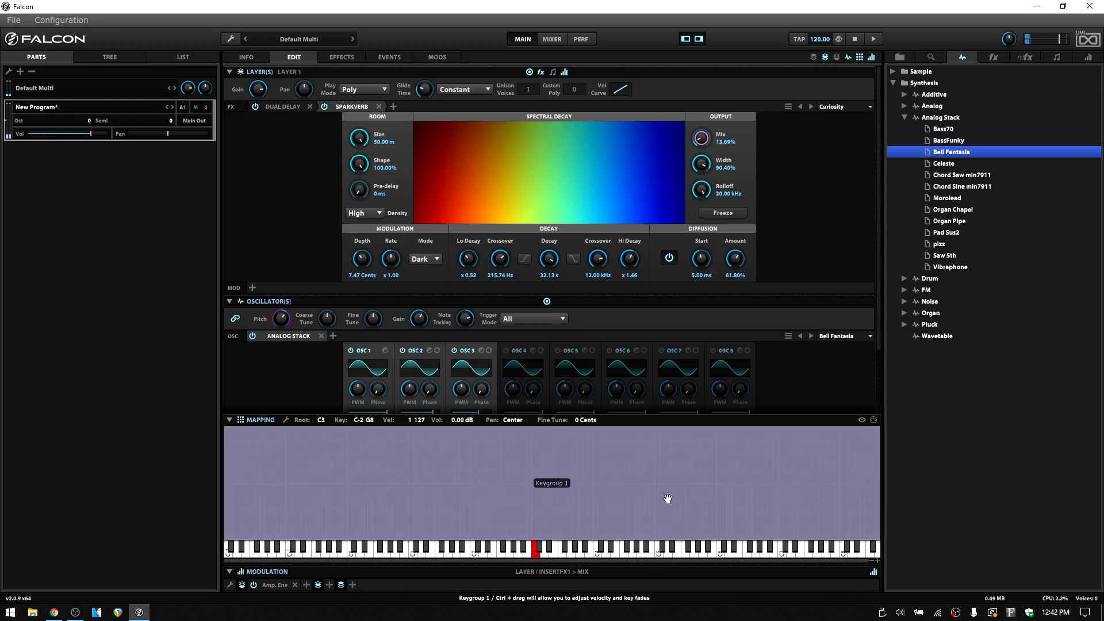
{"action": "key", "text": "Delete"}
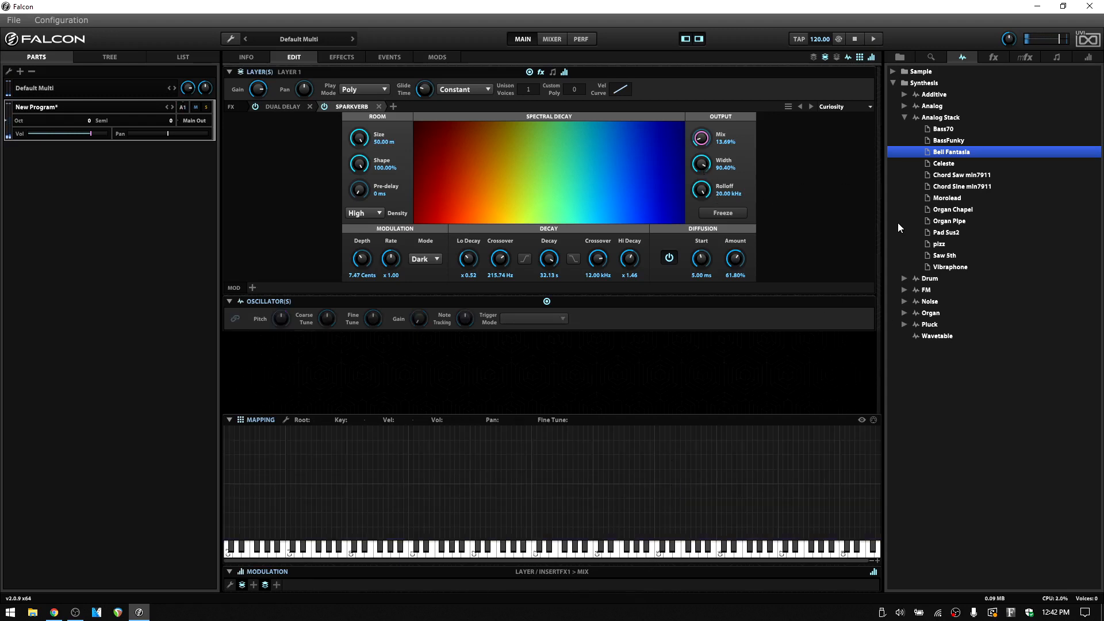
{"action": "left_click", "coordinate": [957, 187]}
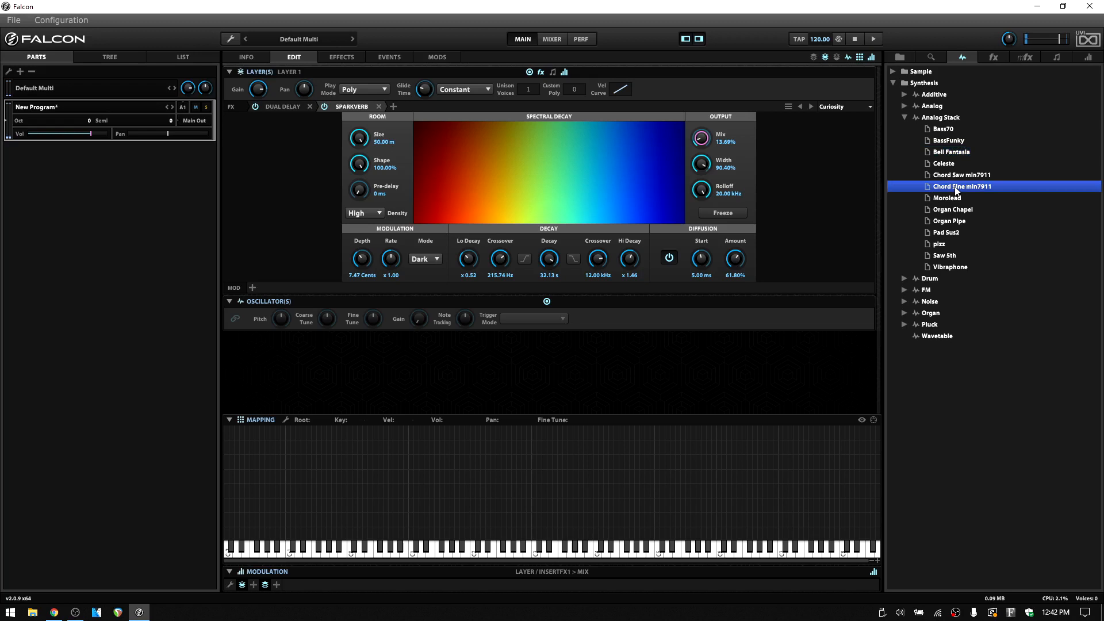
{"action": "left_click_drag", "start_coordinate": [947, 198], "coordinate": [535, 433]}
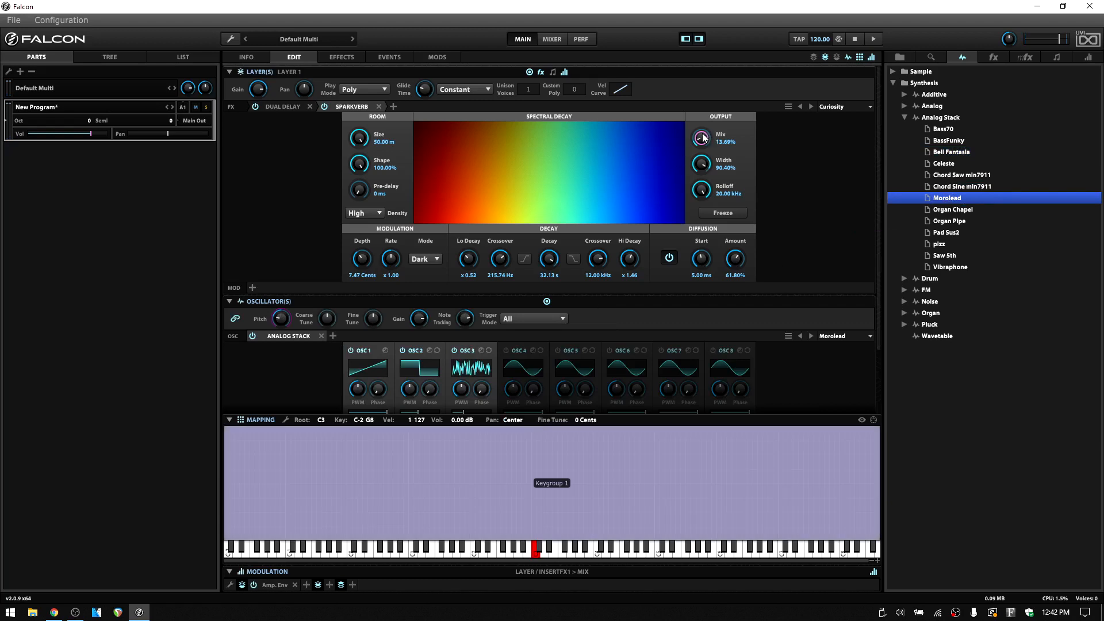
- Set the SparkVerb mix to 7.69% and bypass both the SparkVerb and the Dual Delay on the layer
{"action": "left_click_drag", "start_coordinate": [703, 137], "coordinate": [699, 145]}
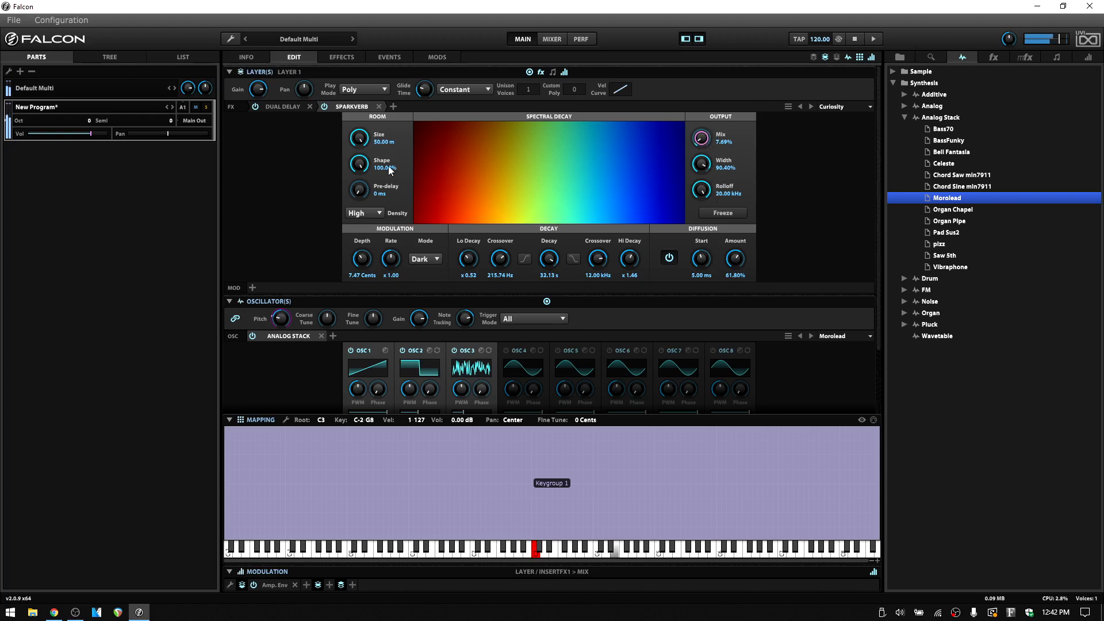
{"action": "left_click", "coordinate": [323, 106]}
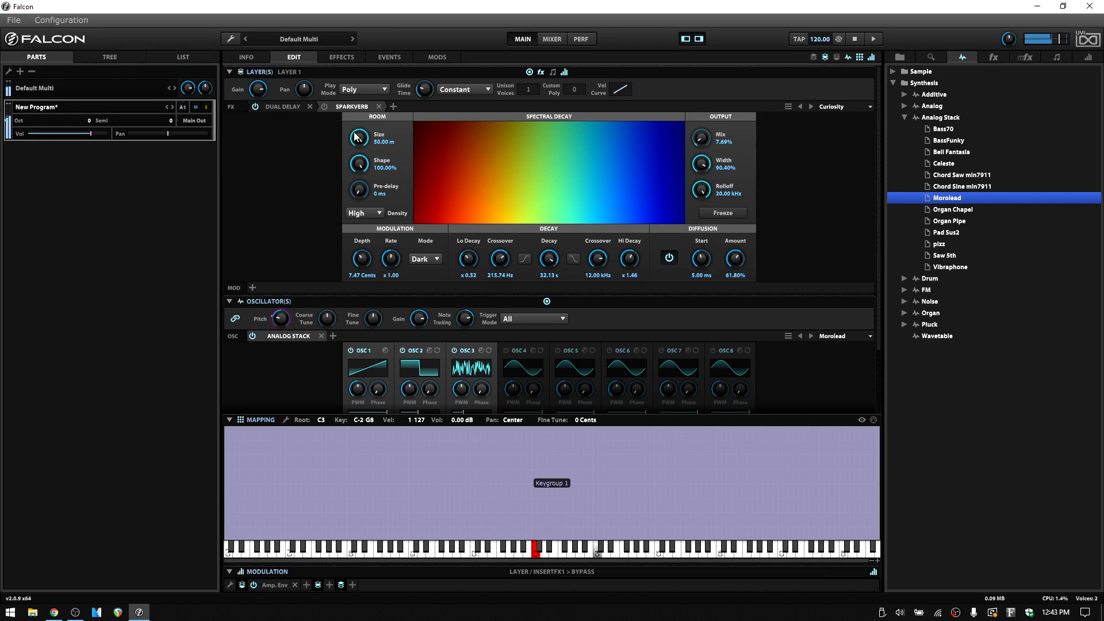
{"action": "left_click", "coordinate": [285, 107]}
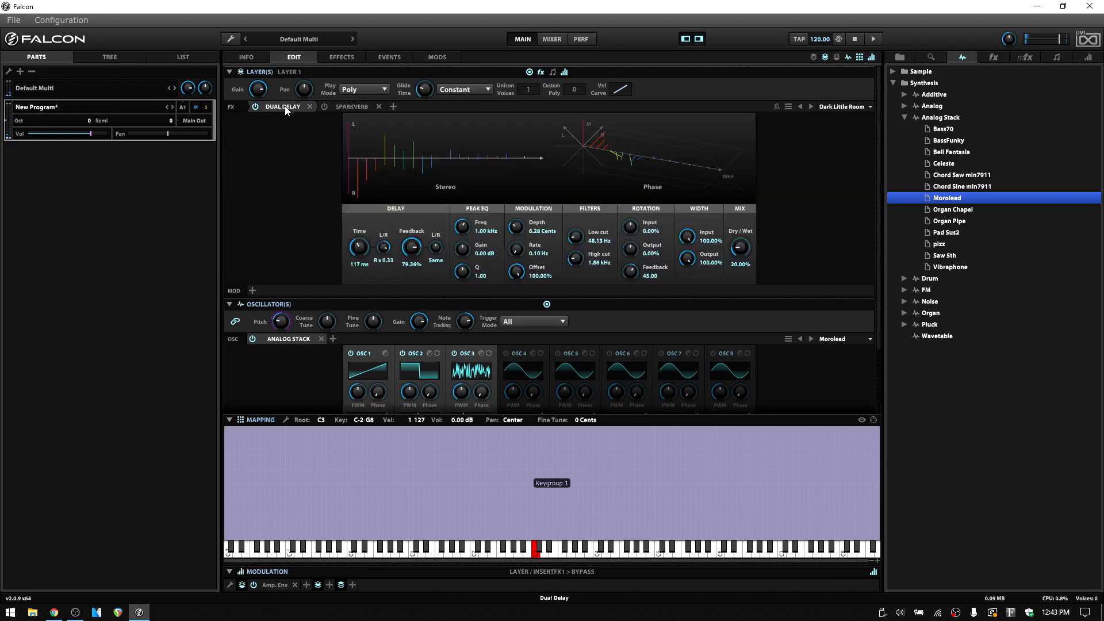
{"action": "left_click", "coordinate": [256, 106]}
- Examine the waveform, gain and tuning settings of the three active oscillators in the Morolead preset
{"action": "scroll", "coordinate": [877, 309], "scroll_direction": "down", "scroll_amount": 3}
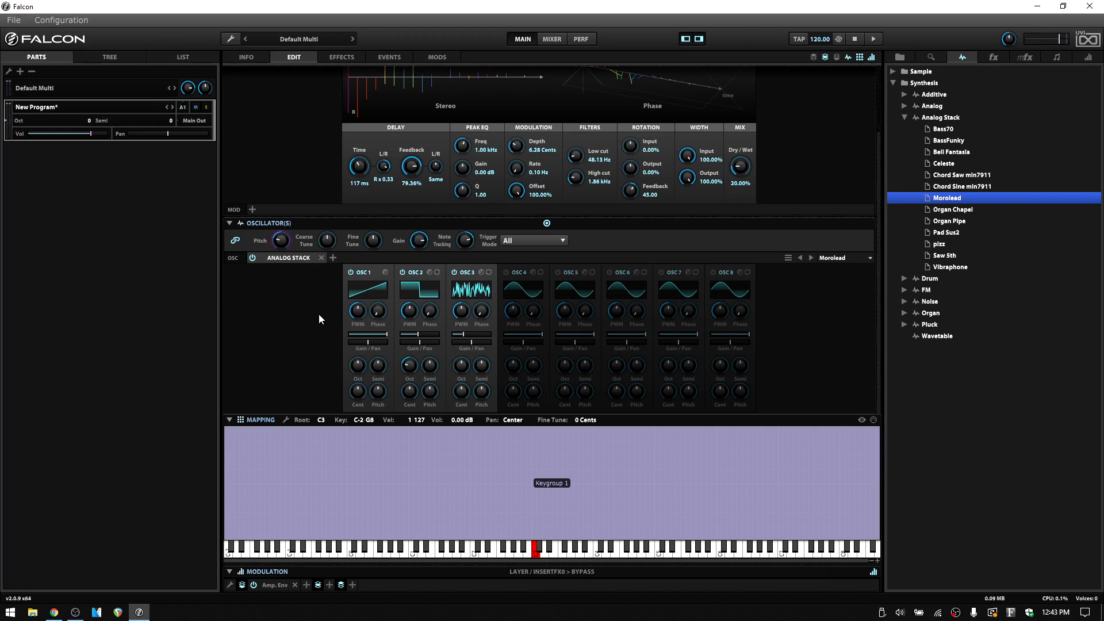
{"action": "mouse_move", "coordinate": [360, 309]}
{"action": "mouse_move", "coordinate": [465, 341]}
{"action": "left_click_drag", "start_coordinate": [881, 305], "coordinate": [881, 224]}
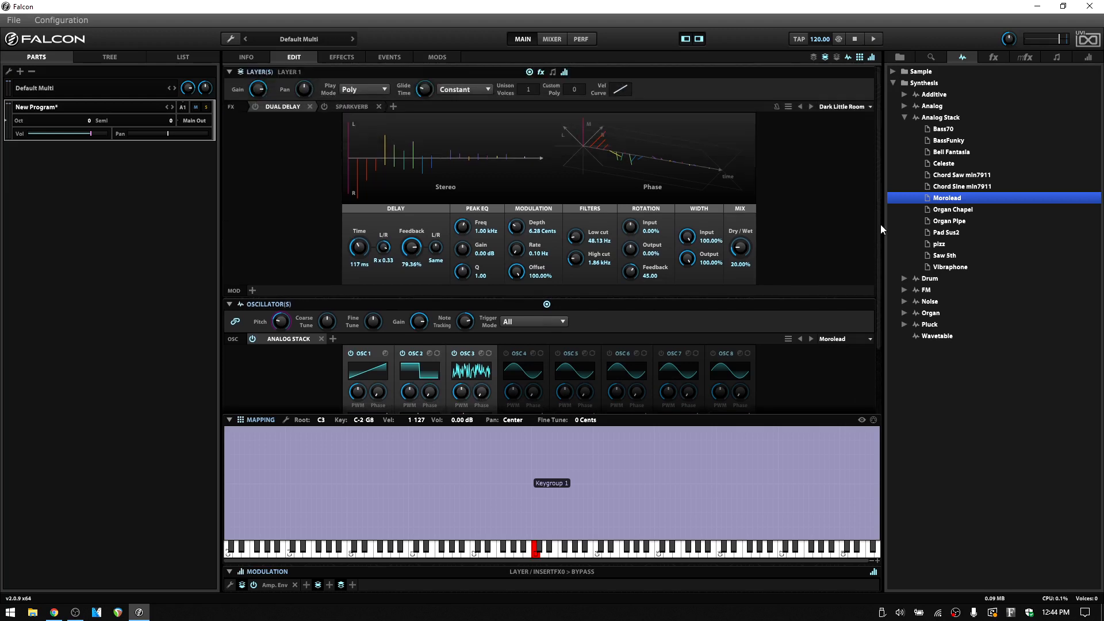